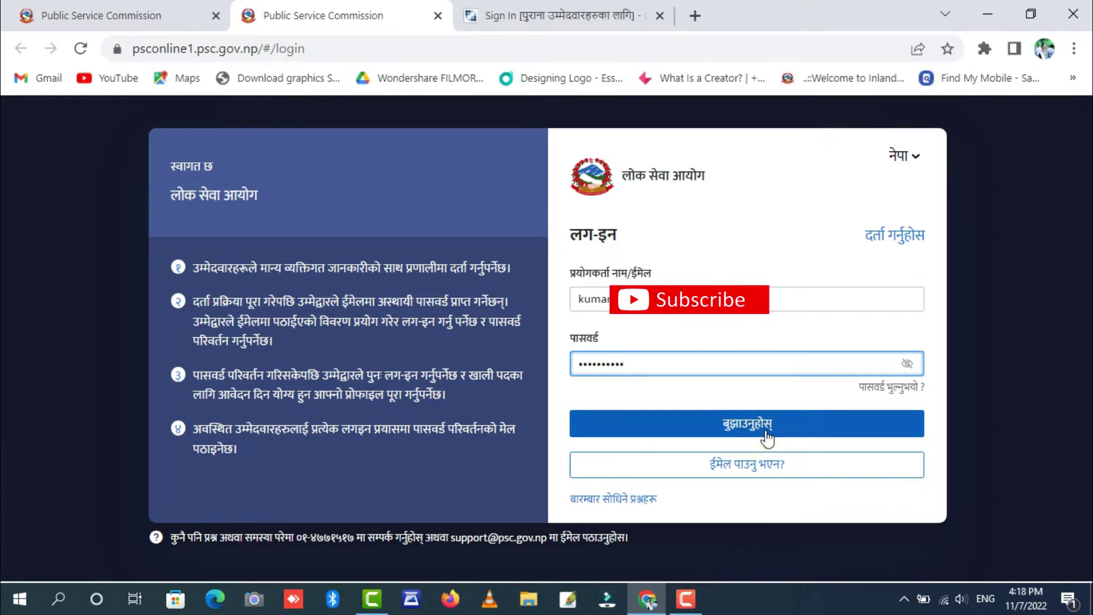
- Submit the PSC Online login, which is rejected with 'Bad credentials'
{"action": "left_click", "coordinate": [766, 434]}
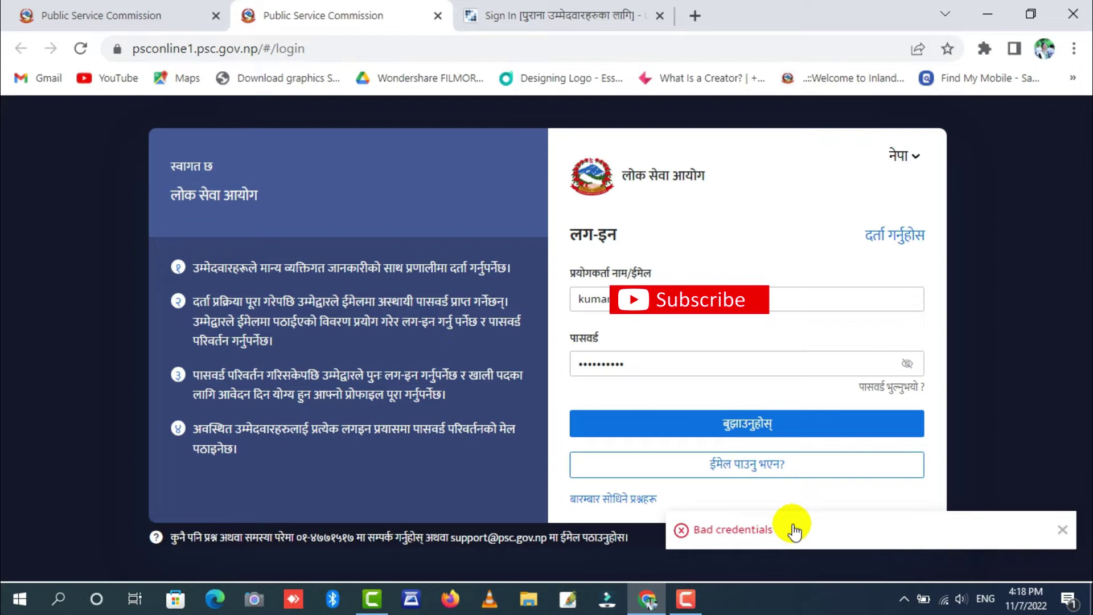
- Open a new blank browser tab
{"action": "left_click", "coordinate": [694, 18]}
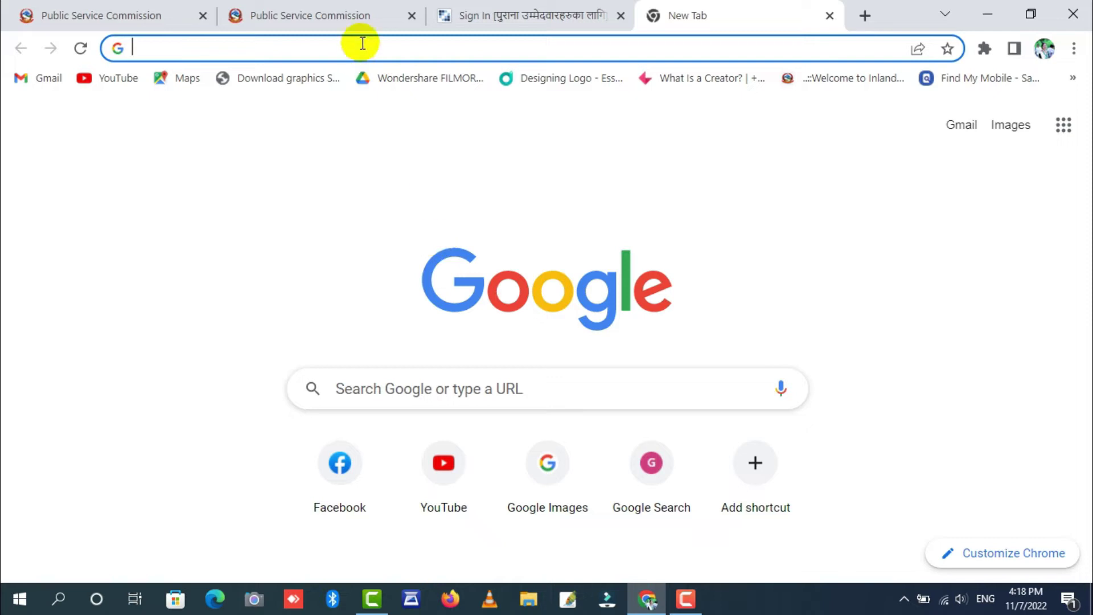
- Load gmail.com in the new tab to show the Gmail inbox
{"action": "left_click", "coordinate": [362, 18]}
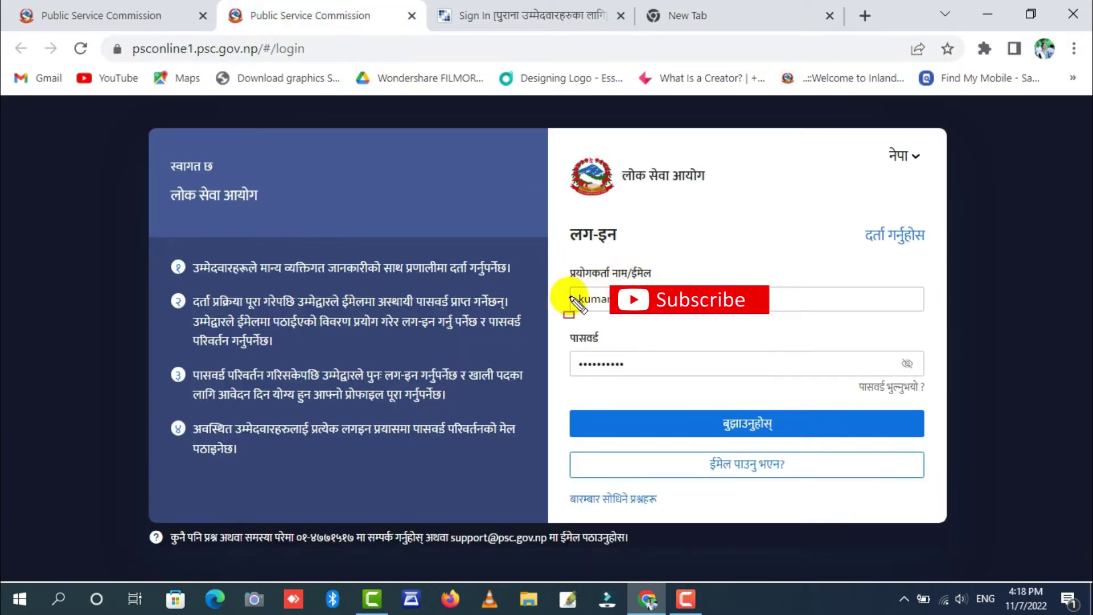
{"action": "left_click_drag", "start_coordinate": [558, 294], "coordinate": [662, 321]}
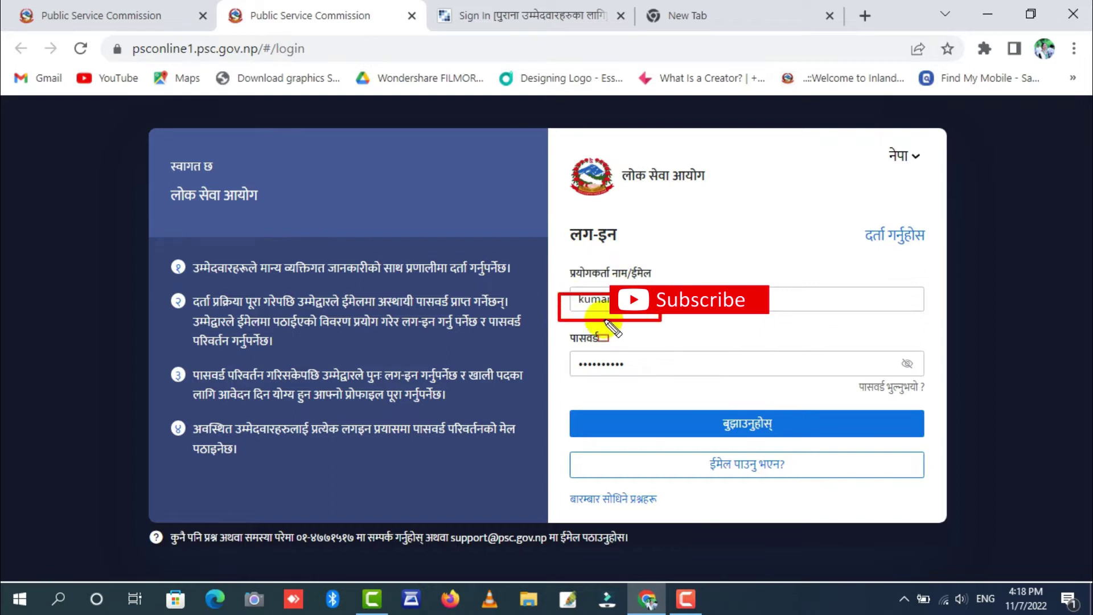
{"action": "left_click", "coordinate": [704, 17]}
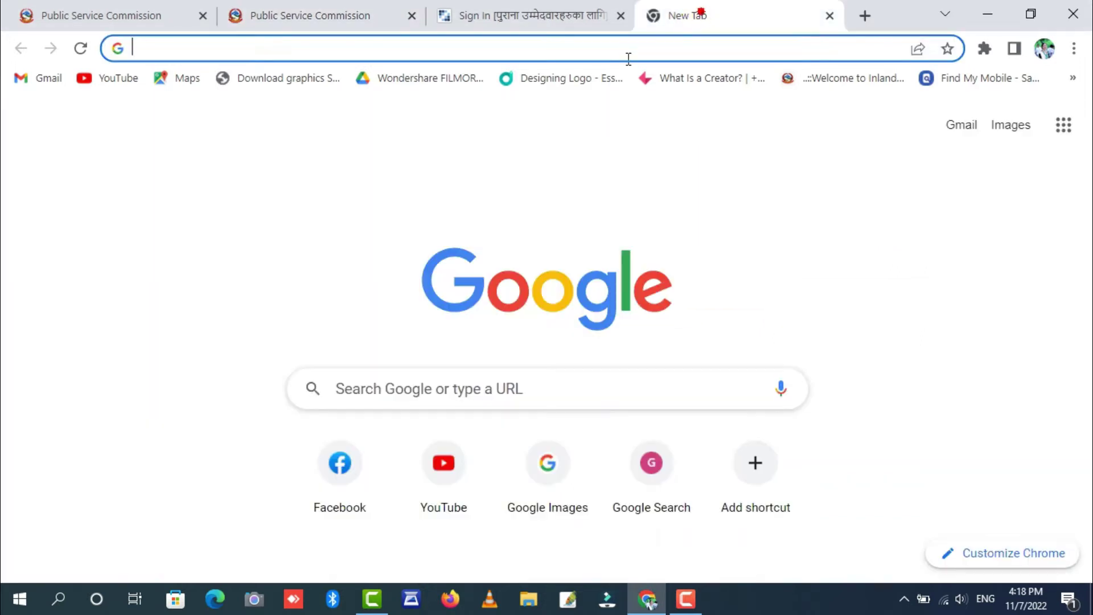
{"action": "type", "text": "gmail"}
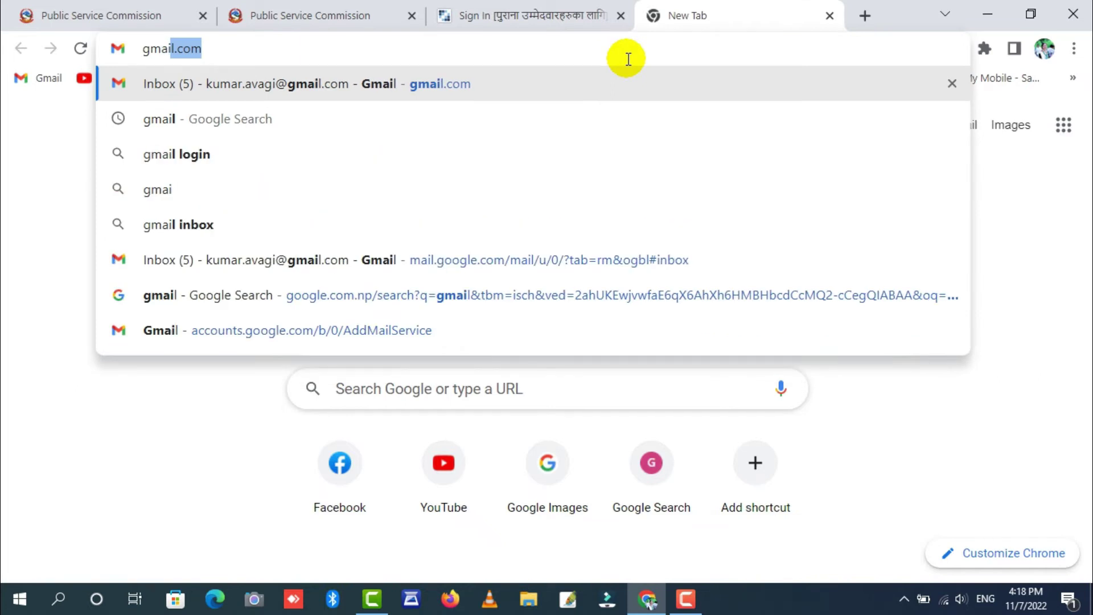
{"action": "key", "text": "Return"}
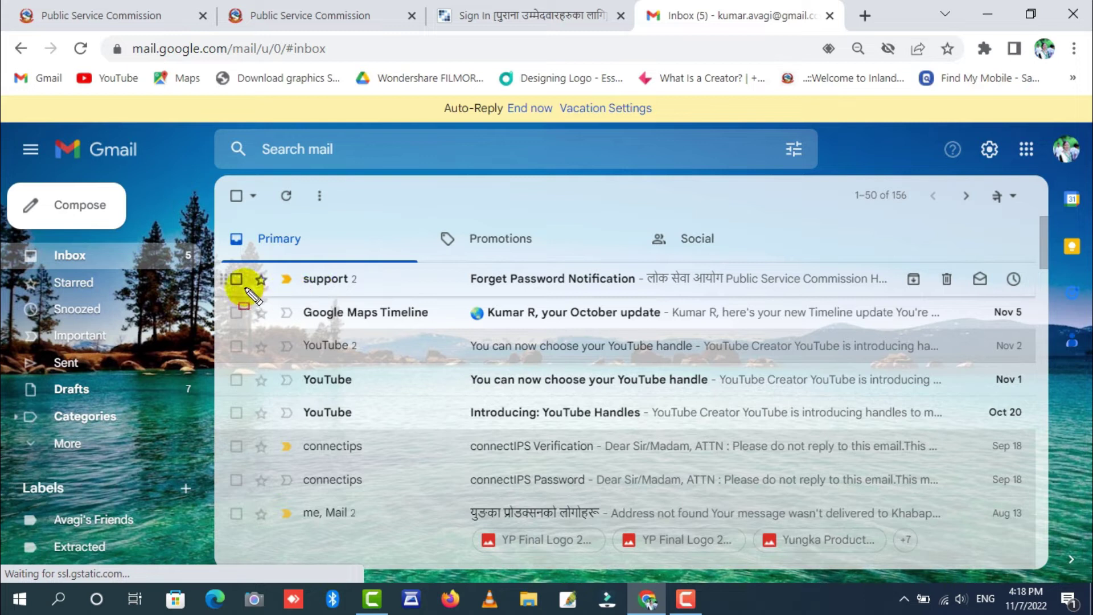
- Open the PSC 'Forget Password Notification' email and scroll to its 'Click here' reset link
{"action": "left_click_drag", "start_coordinate": [211, 258], "coordinate": [397, 301]}
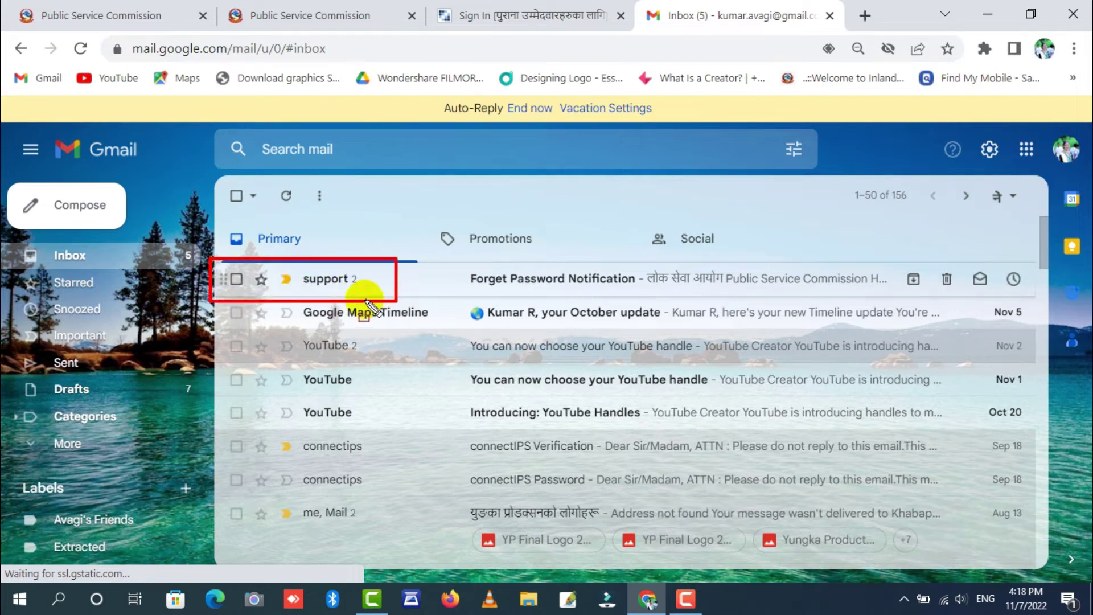
{"action": "left_click_drag", "start_coordinate": [12, 243], "coordinate": [111, 271]}
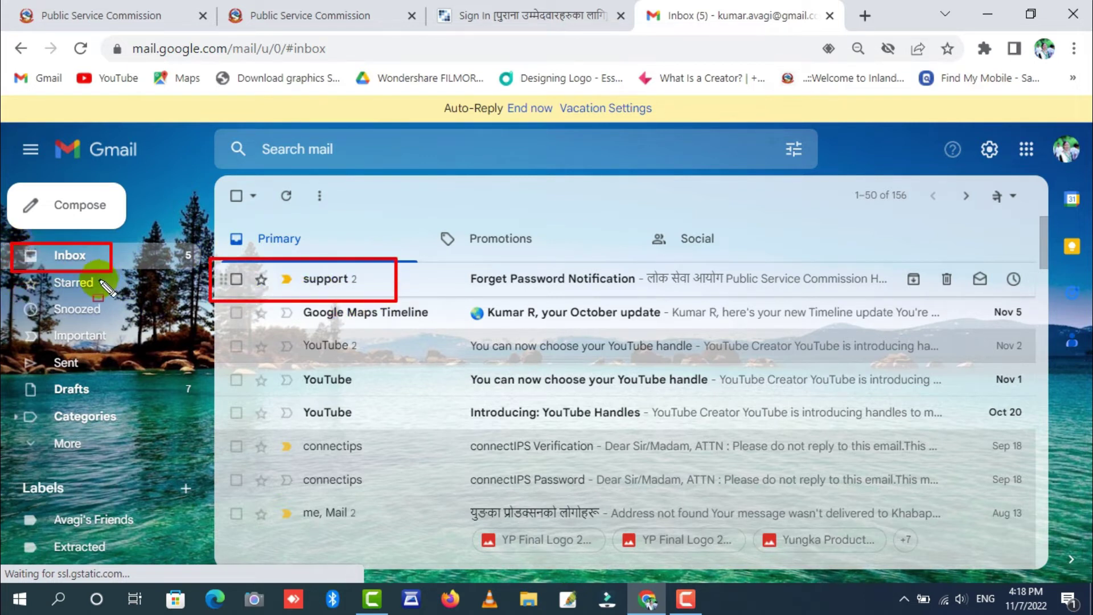
{"action": "left_click_drag", "start_coordinate": [466, 262], "coordinate": [615, 284]}
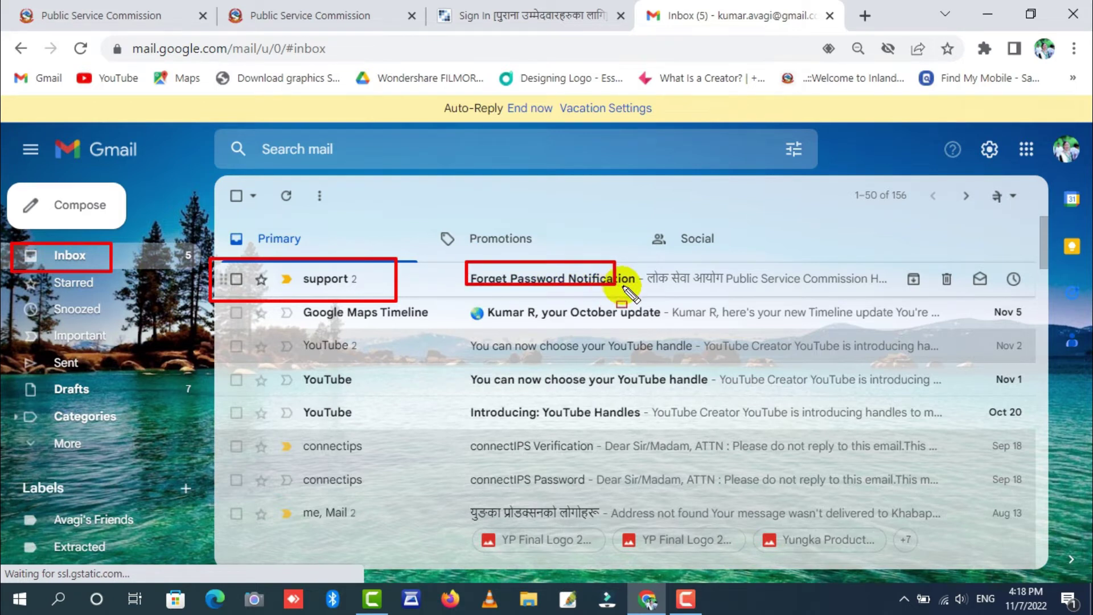
{"action": "key", "text": "Escape"}
{"action": "left_click", "coordinate": [619, 293]}
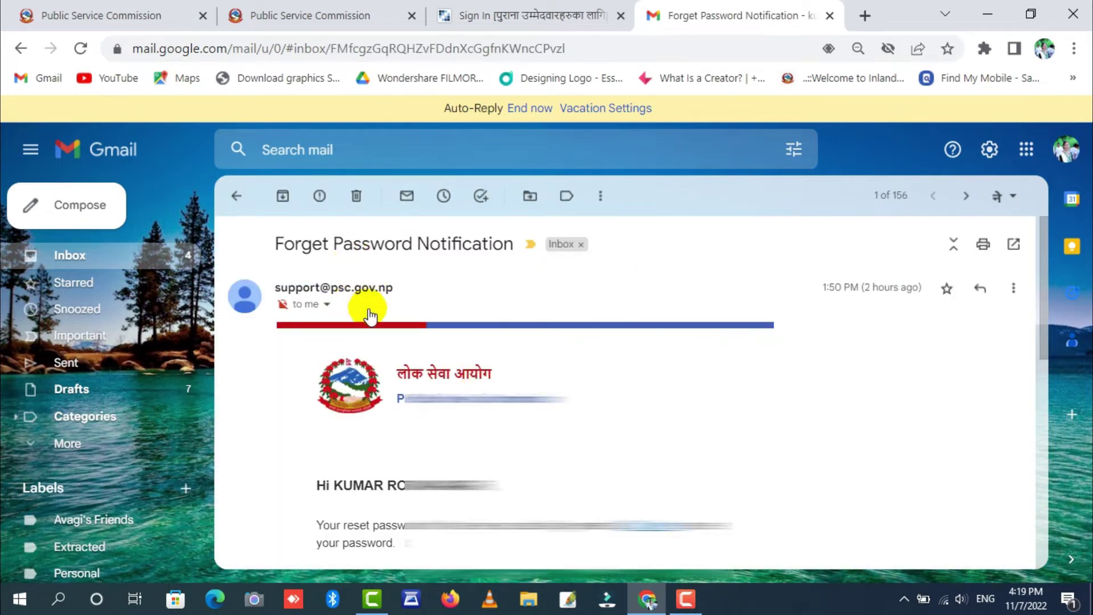
{"action": "scroll", "coordinate": [512, 346], "scroll_direction": "down", "scroll_amount": 3}
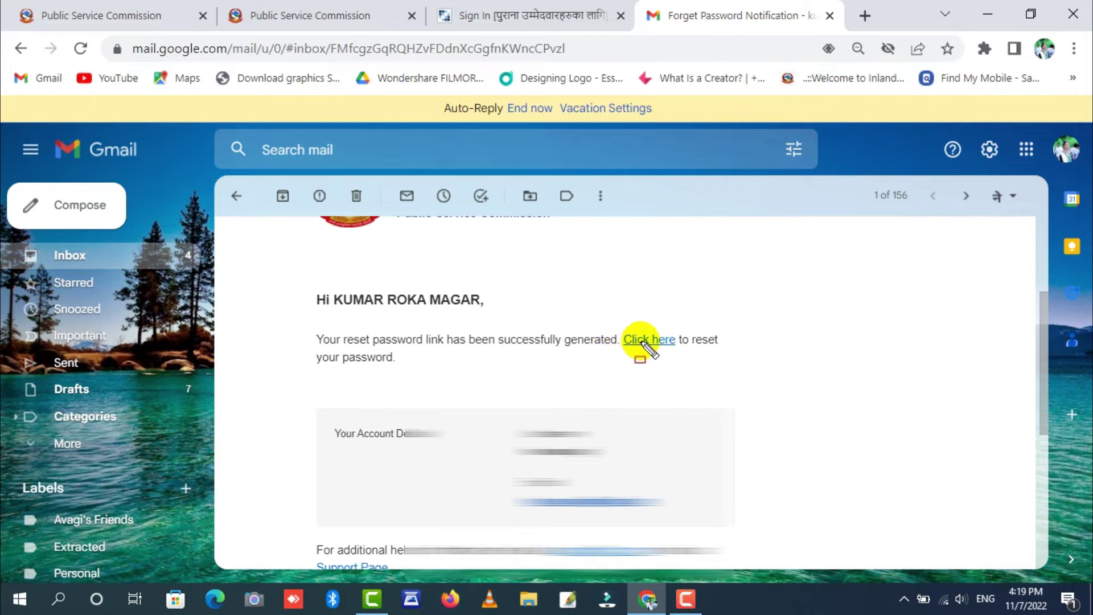
{"action": "mouse_move", "coordinate": [610, 322]}
{"action": "left_mouse_down"}
{"action": "mouse_move", "coordinate": [689, 349]}
{"action": "mouse_move", "coordinate": [700, 369]}
{"action": "left_mouse_up"}
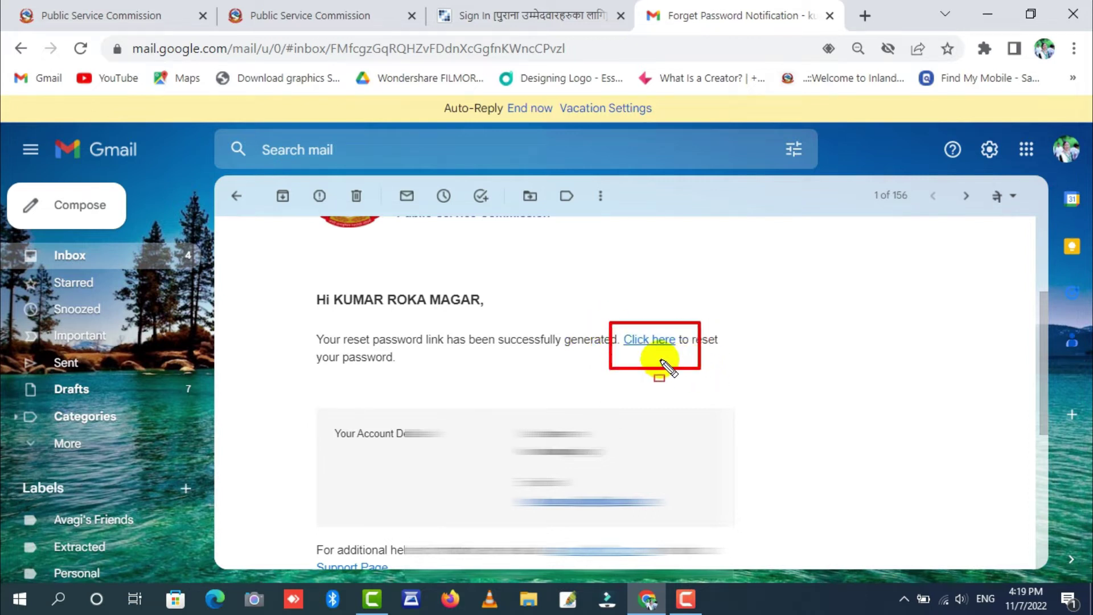
- Follow the emailed reset link and enter a new password, shown in plain text
{"action": "left_click", "coordinate": [652, 340]}
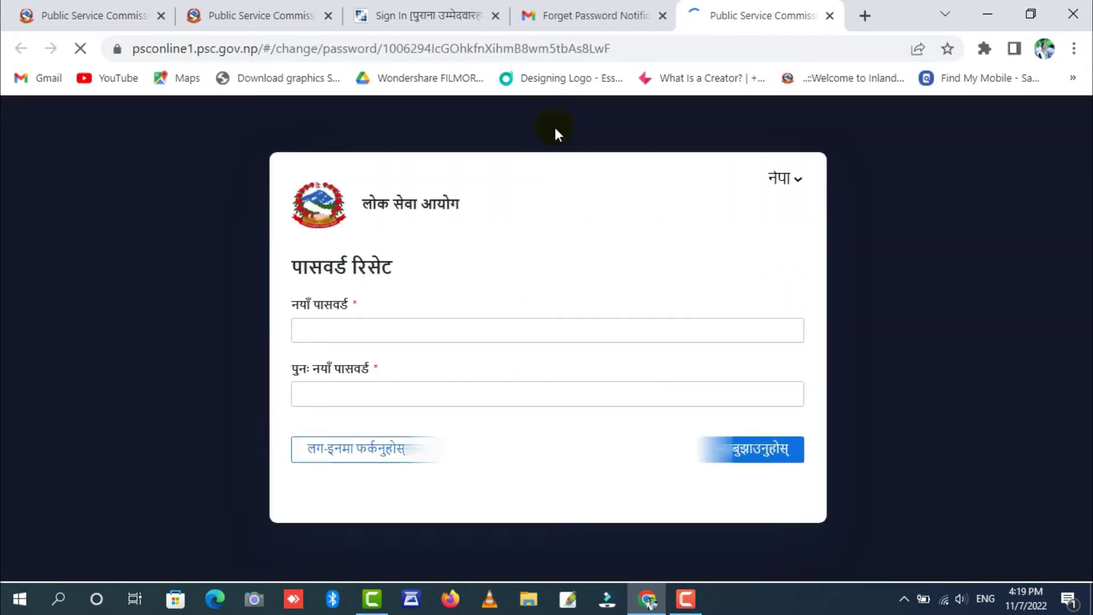
{"action": "left_click", "coordinate": [405, 340]}
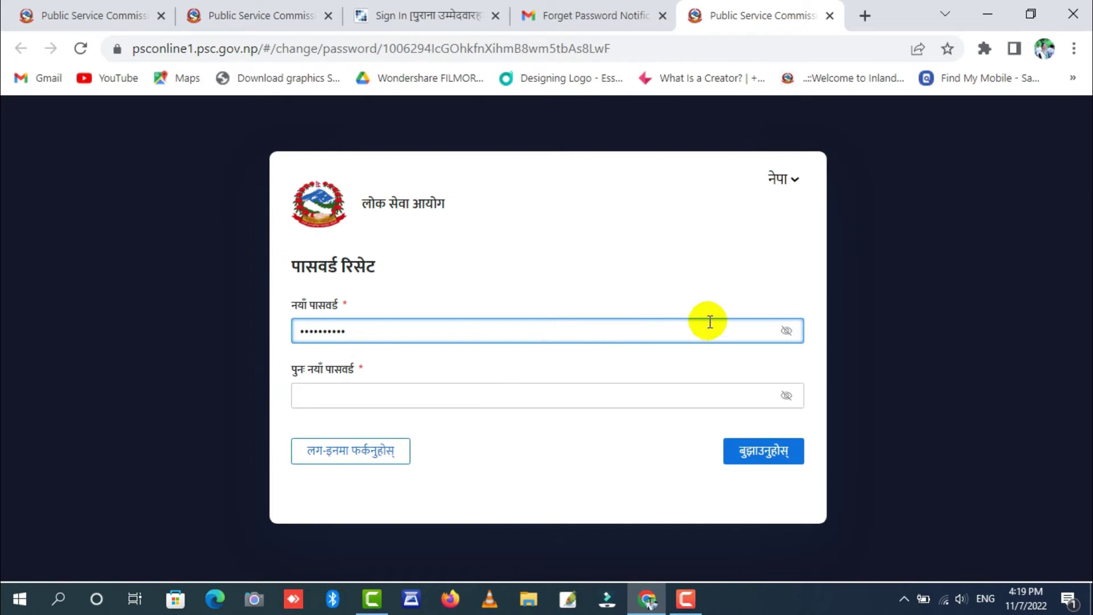
{"action": "left_click", "coordinate": [788, 336]}
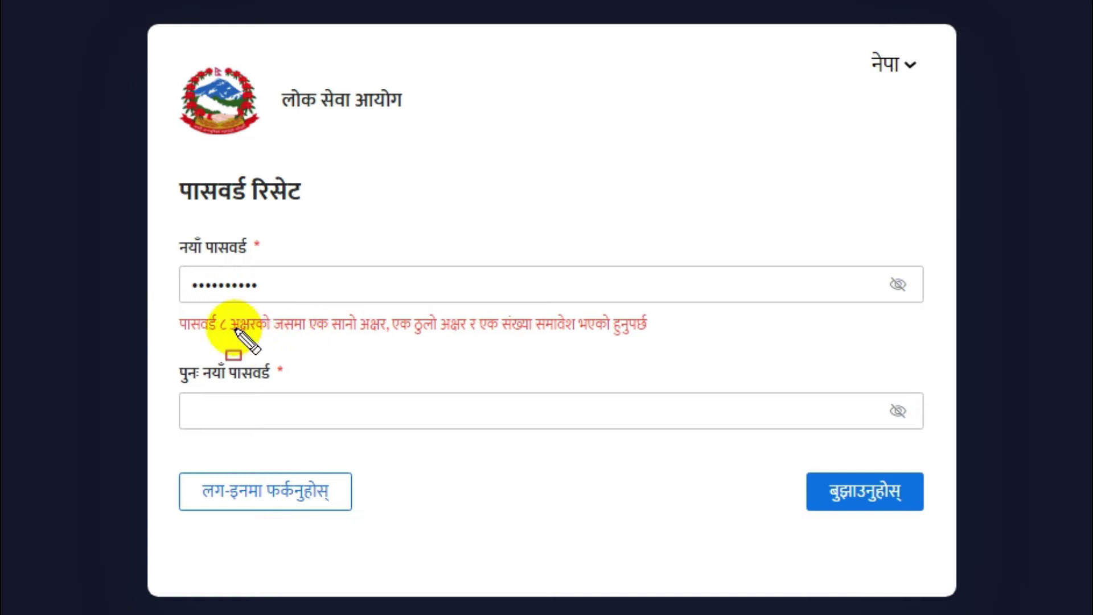
- Review the password-rules warning under the field and open the page language list
{"action": "left_click_drag", "start_coordinate": [170, 299], "coordinate": [310, 365]}
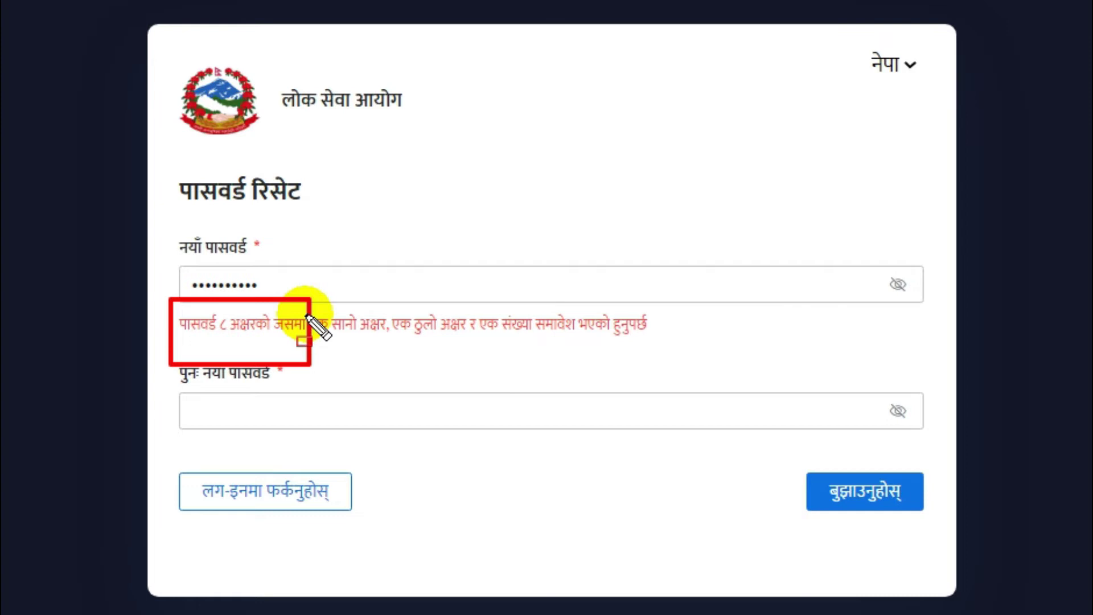
{"action": "mouse_move", "coordinate": [330, 303]}
{"action": "left_mouse_down"}
{"action": "mouse_move", "coordinate": [402, 366]}
{"action": "mouse_move", "coordinate": [379, 365]}
{"action": "left_mouse_up"}
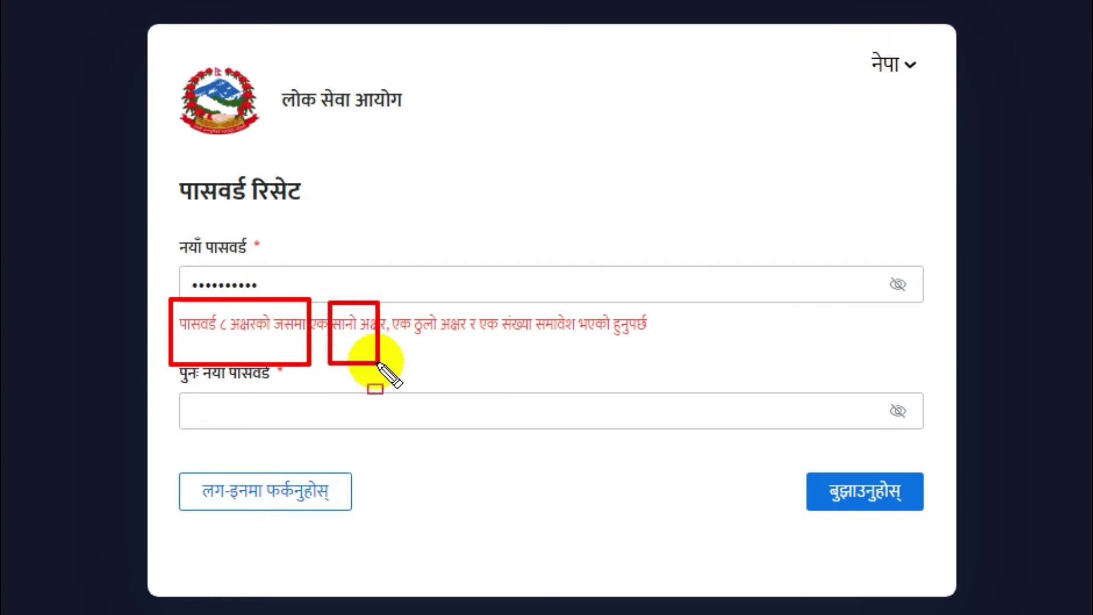
{"action": "left_click_drag", "start_coordinate": [393, 306], "coordinate": [464, 359]}
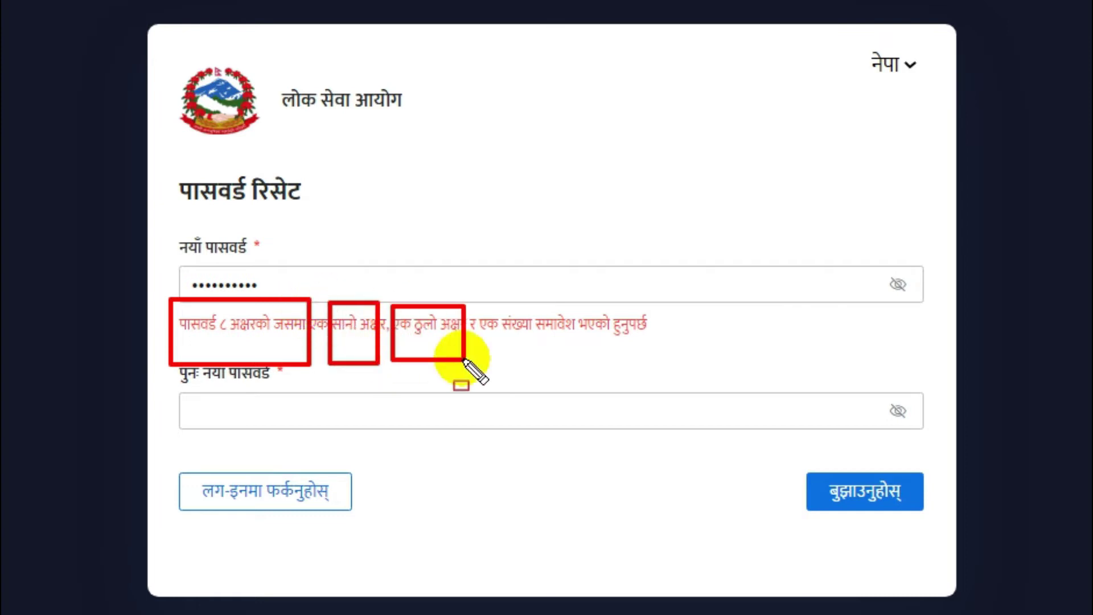
{"action": "left_click_drag", "start_coordinate": [481, 309], "coordinate": [648, 358]}
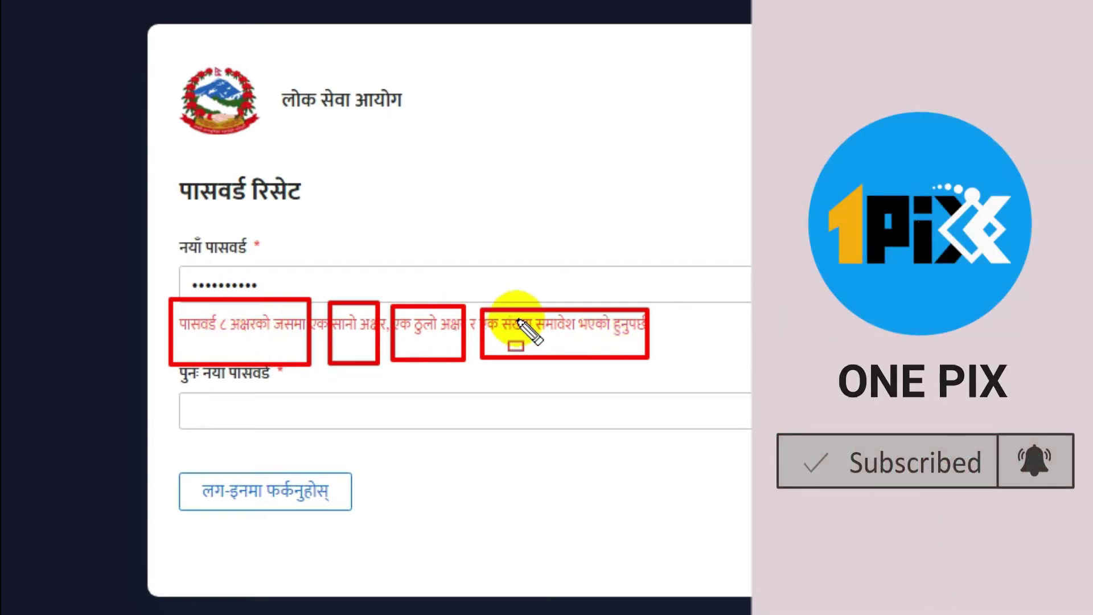
{"action": "key", "text": "Escape"}
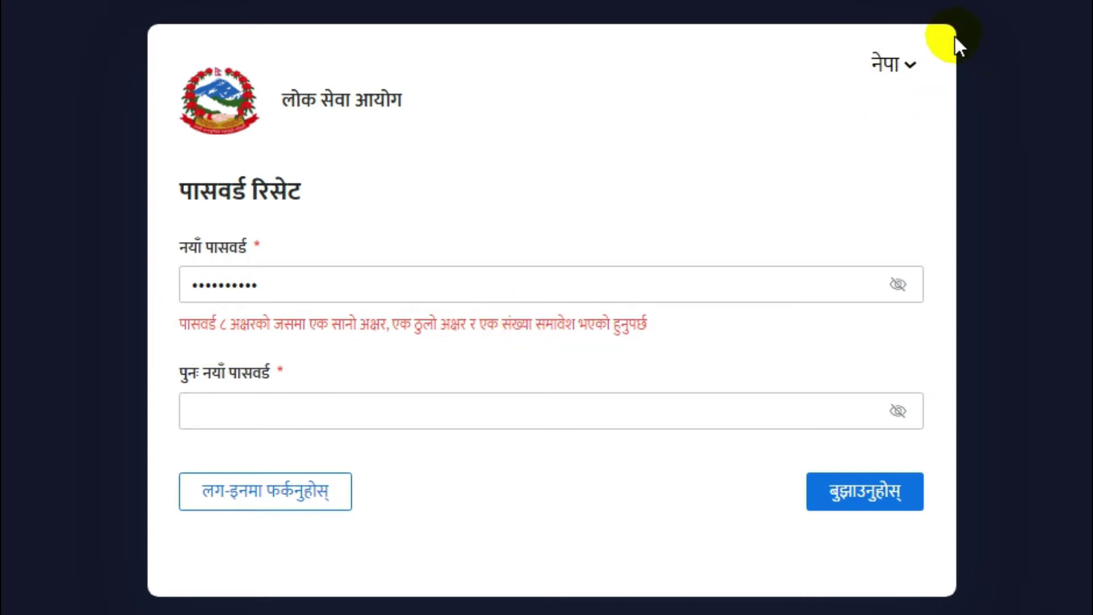
{"action": "key", "text": "ctrl+alt+g"}
{"action": "left_click_drag", "start_coordinate": [851, 35], "coordinate": [935, 122]}
{"action": "key", "text": "Escape"}
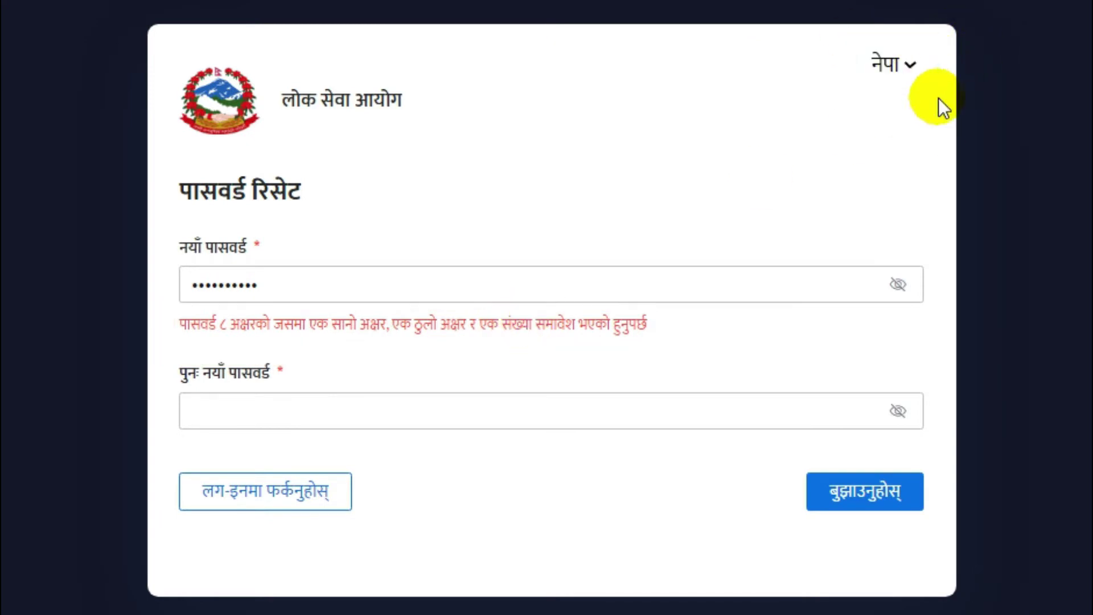
{"action": "left_click", "coordinate": [908, 65]}
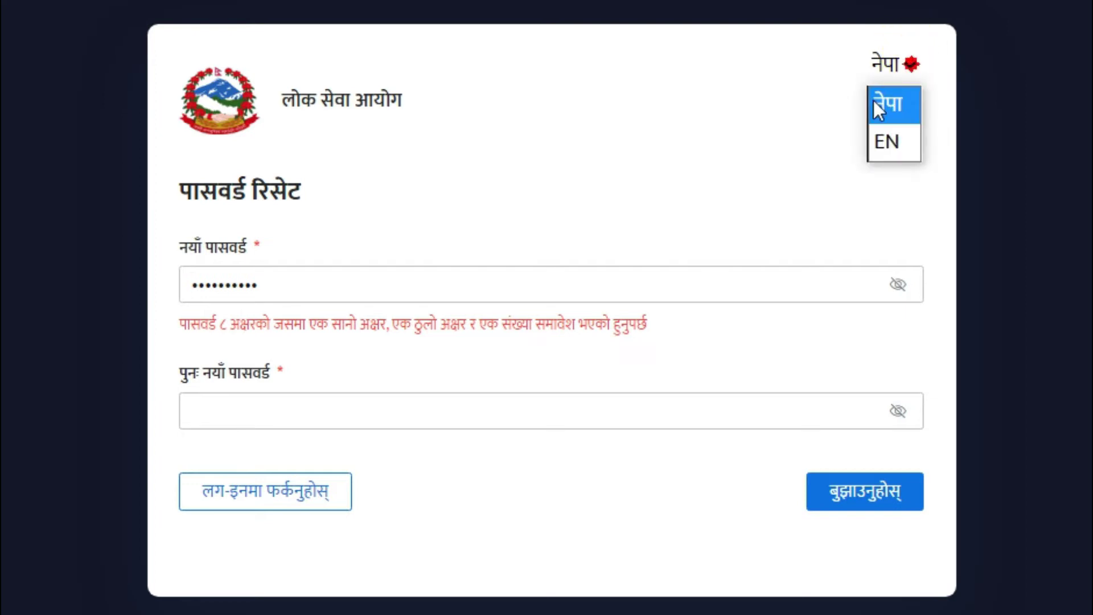
- Switch the reset page to English (EN) and read the password requirements
{"action": "left_click", "coordinate": [892, 140]}
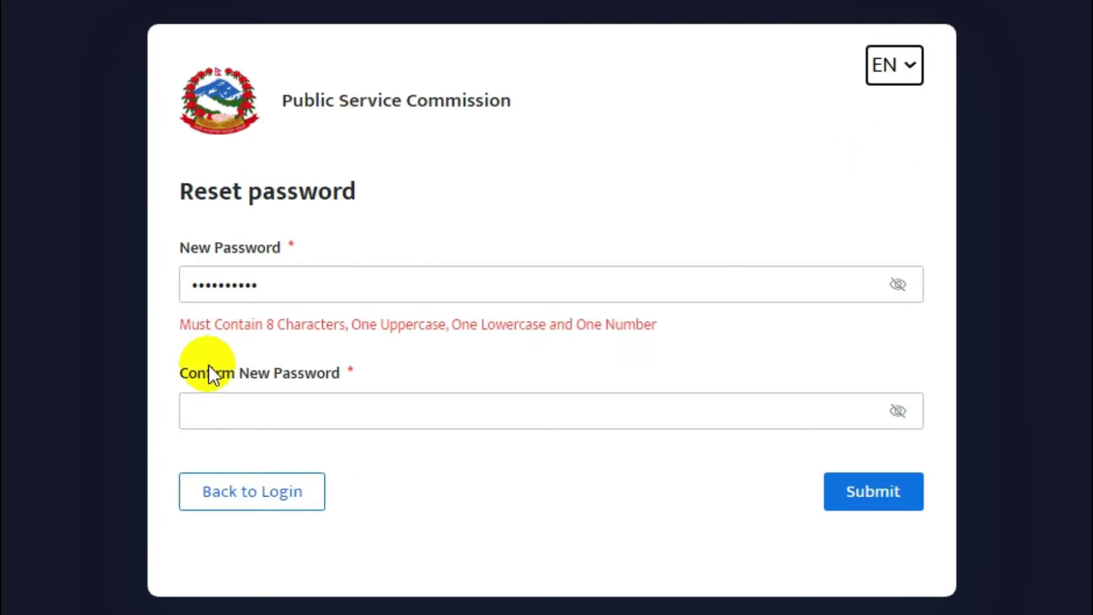
{"action": "key", "text": "ctrl+alt+g"}
{"action": "mouse_move", "coordinate": [166, 312]}
{"action": "left_mouse_down"}
{"action": "mouse_move", "coordinate": [265, 356]}
{"action": "mouse_move", "coordinate": [335, 345]}
{"action": "left_mouse_up"}
{"action": "mouse_move", "coordinate": [351, 296]}
{"action": "left_mouse_down"}
{"action": "mouse_move", "coordinate": [417, 361]}
{"action": "mouse_move", "coordinate": [445, 358]}
{"action": "left_mouse_up"}
{"action": "mouse_move", "coordinate": [460, 304]}
{"action": "left_mouse_down"}
{"action": "mouse_move", "coordinate": [460, 326]}
{"action": "mouse_move", "coordinate": [562, 357]}
{"action": "left_mouse_up"}
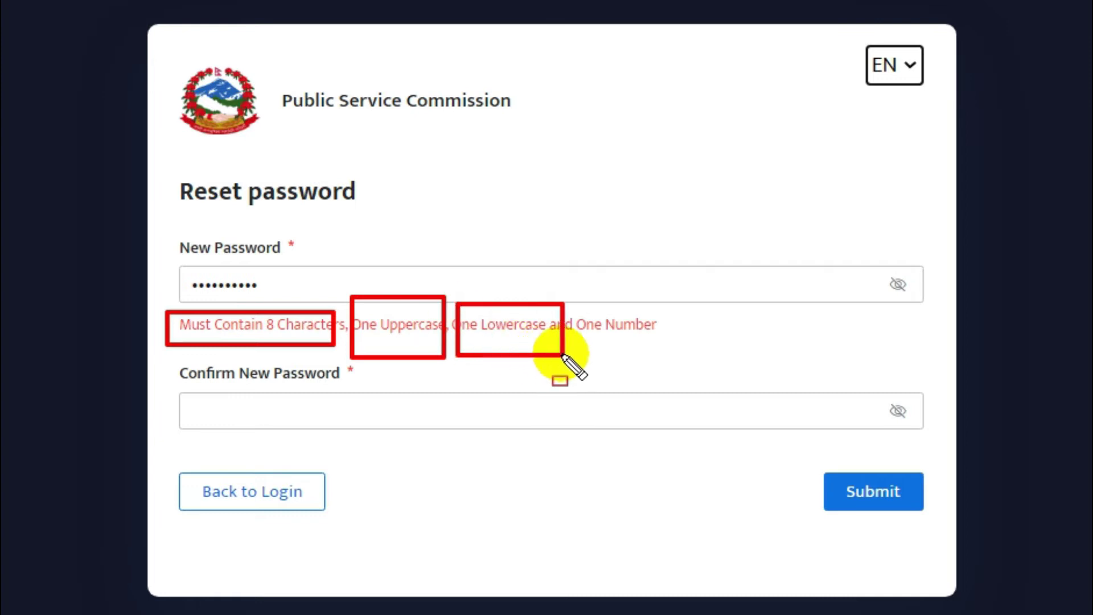
{"action": "mouse_move", "coordinate": [568, 303]}
{"action": "left_mouse_down"}
{"action": "mouse_move", "coordinate": [673, 398]}
{"action": "mouse_move", "coordinate": [688, 348]}
{"action": "left_mouse_up"}
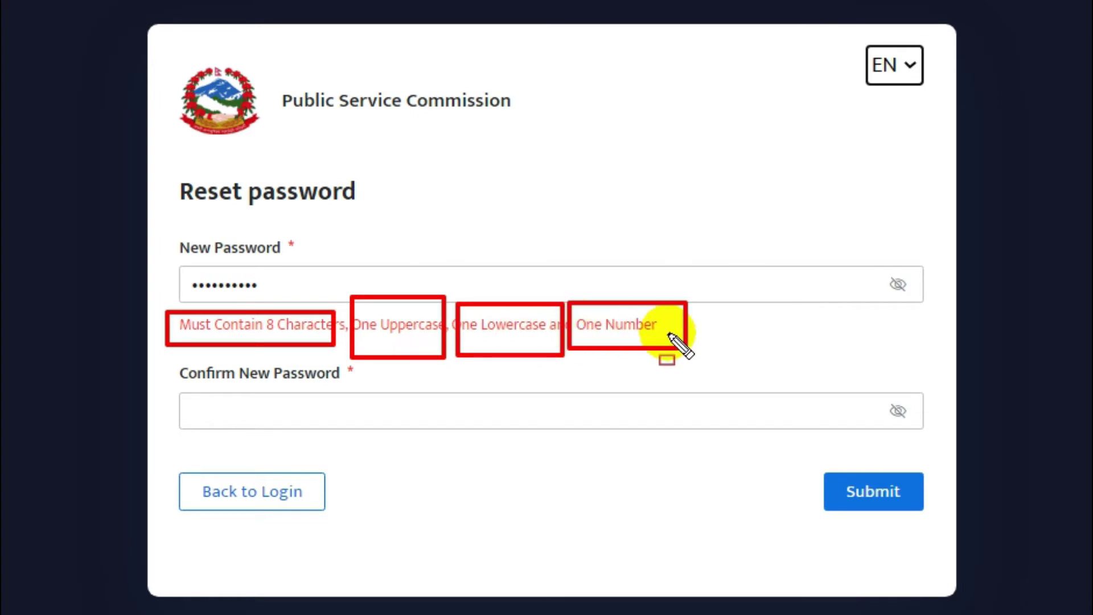
{"action": "key", "text": "Escape"}
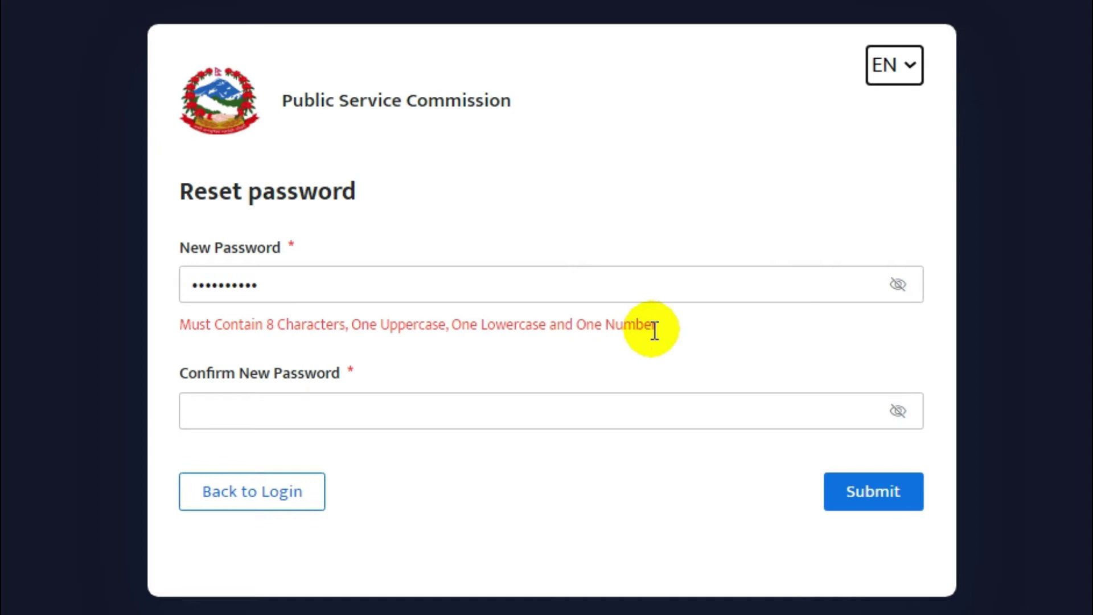
- Focus the Confirm New Password field and switch the page back to Nepali (नेपा)
{"action": "left_click", "coordinate": [308, 405]}
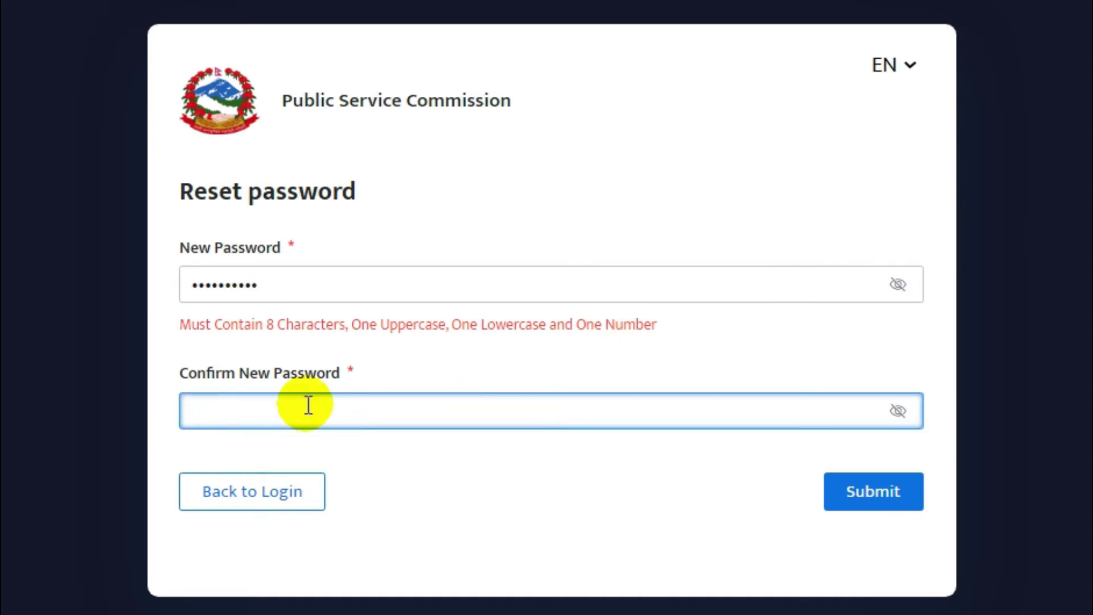
{"action": "left_click", "coordinate": [906, 65]}
{"action": "left_click", "coordinate": [888, 93]}
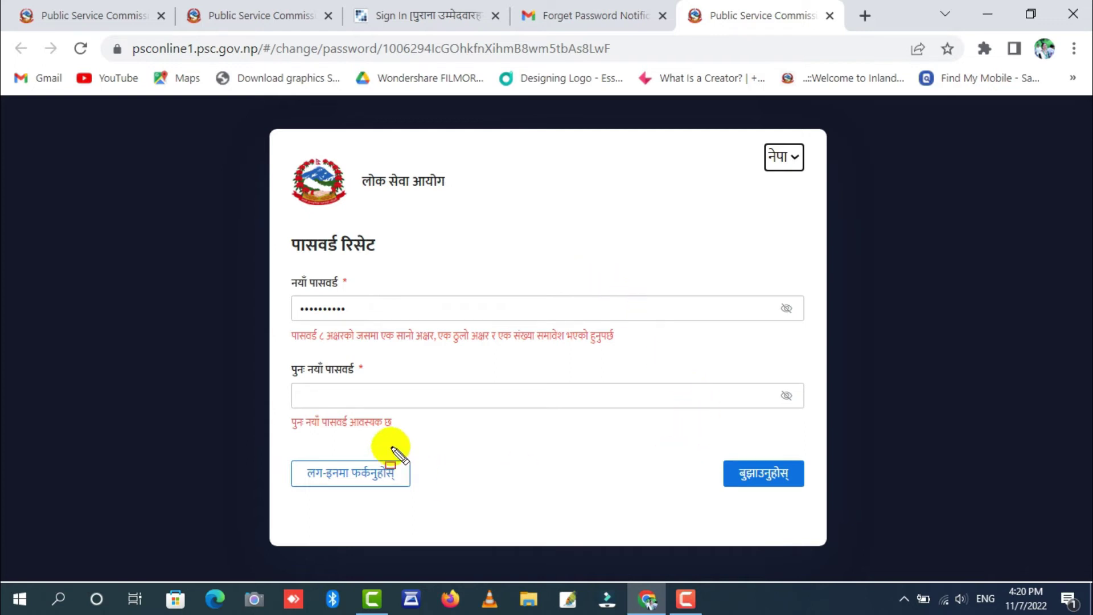
- Type the password into the Confirm New Password field, then select the New Password text
{"action": "left_click", "coordinate": [335, 401]}
{"action": "type", "text": "••••••"}
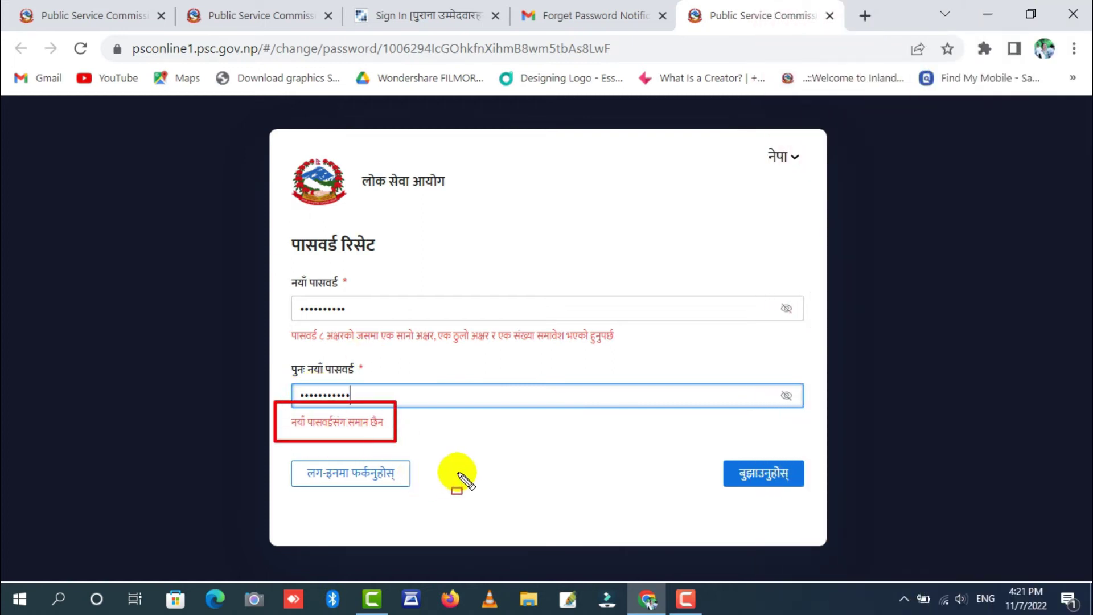
{"action": "left_click_drag", "start_coordinate": [356, 308], "coordinate": [278, 312]}
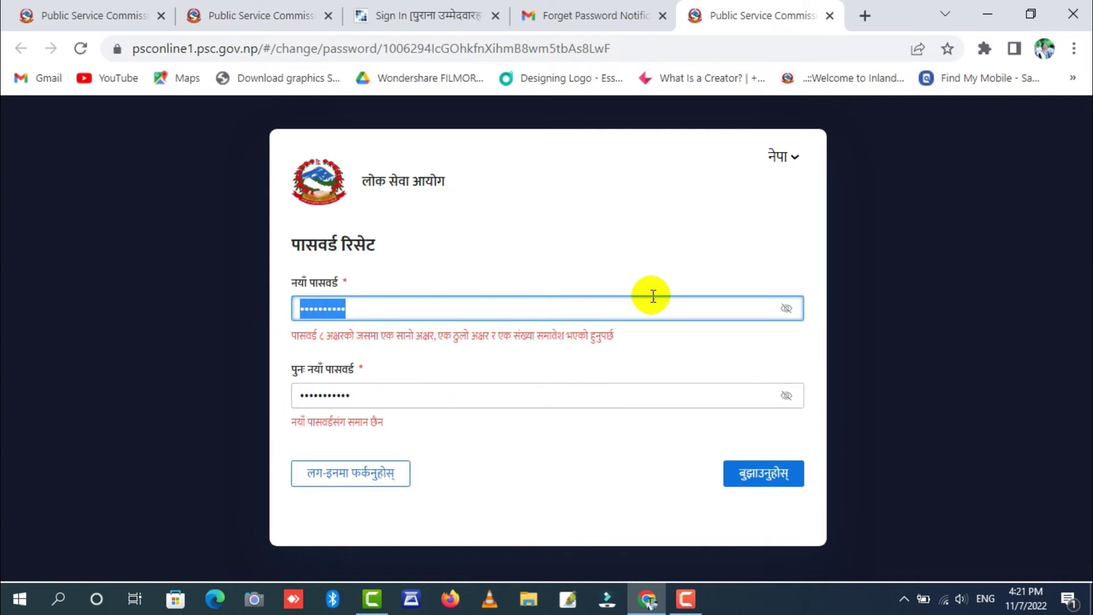
- Reveal the New Password field and replace its text with a rule-compliant password
{"action": "left_click", "coordinate": [788, 312]}
{"action": "left_click", "coordinate": [787, 312]}
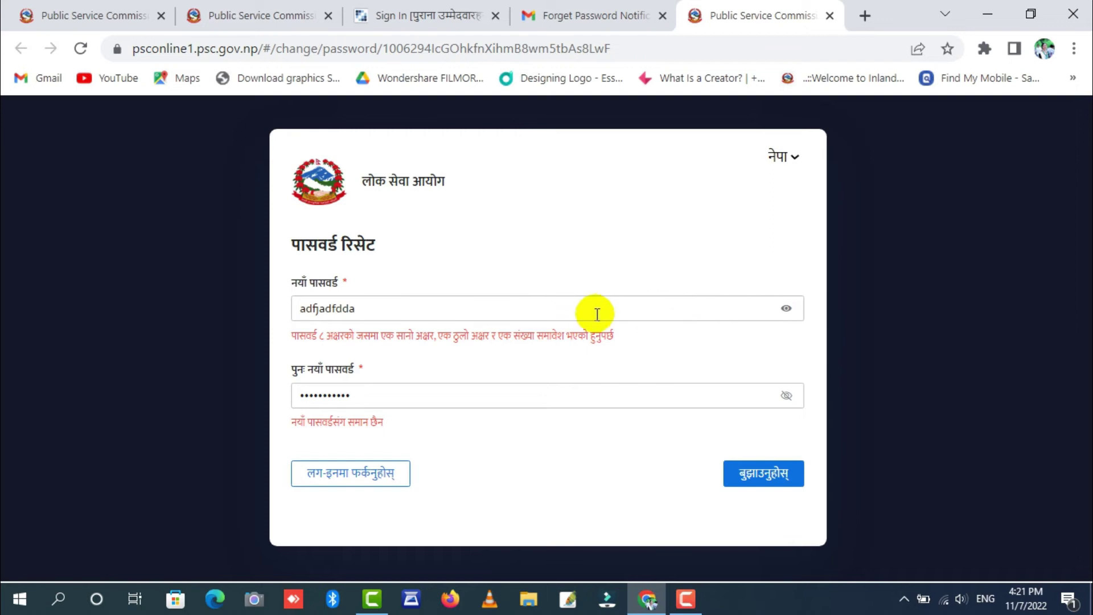
{"action": "left_click_drag", "start_coordinate": [554, 307], "coordinate": [288, 311]}
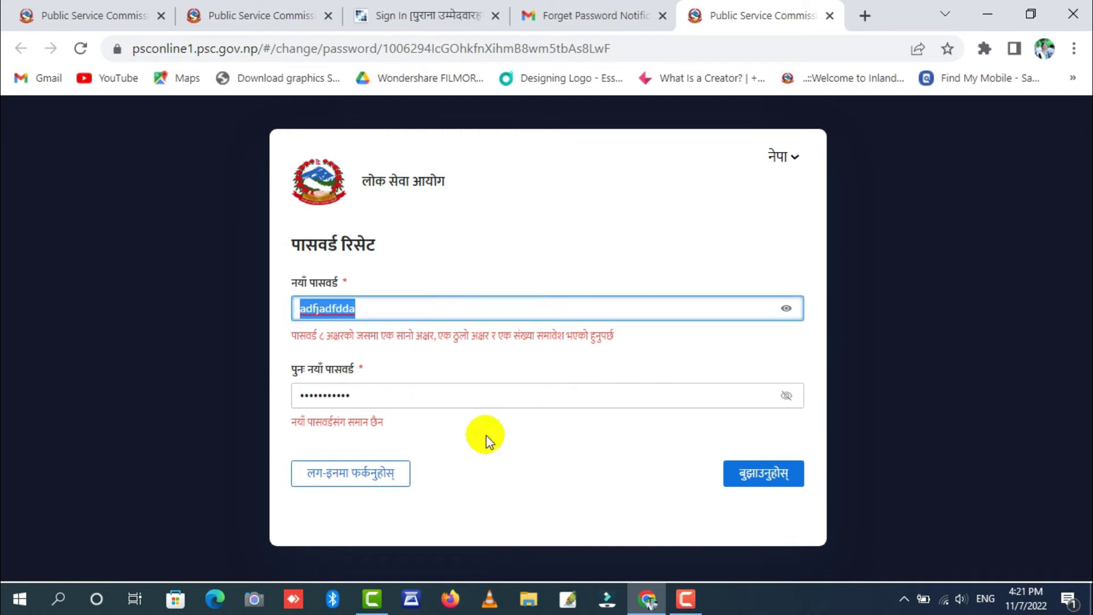
{"action": "type", "text": "P@ssw0"}
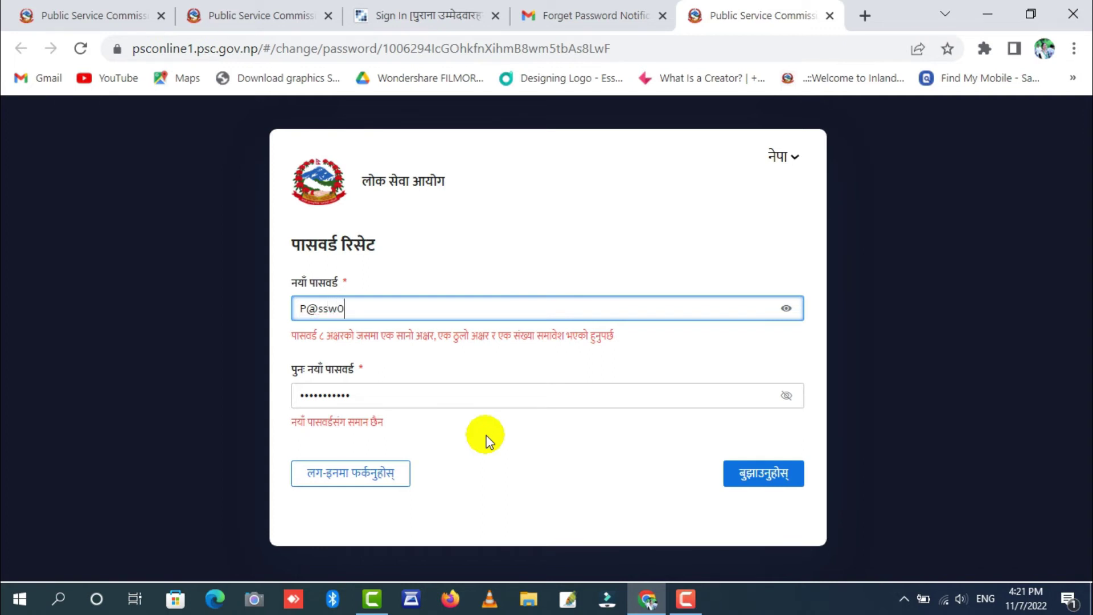
{"action": "type", "text": "d"}
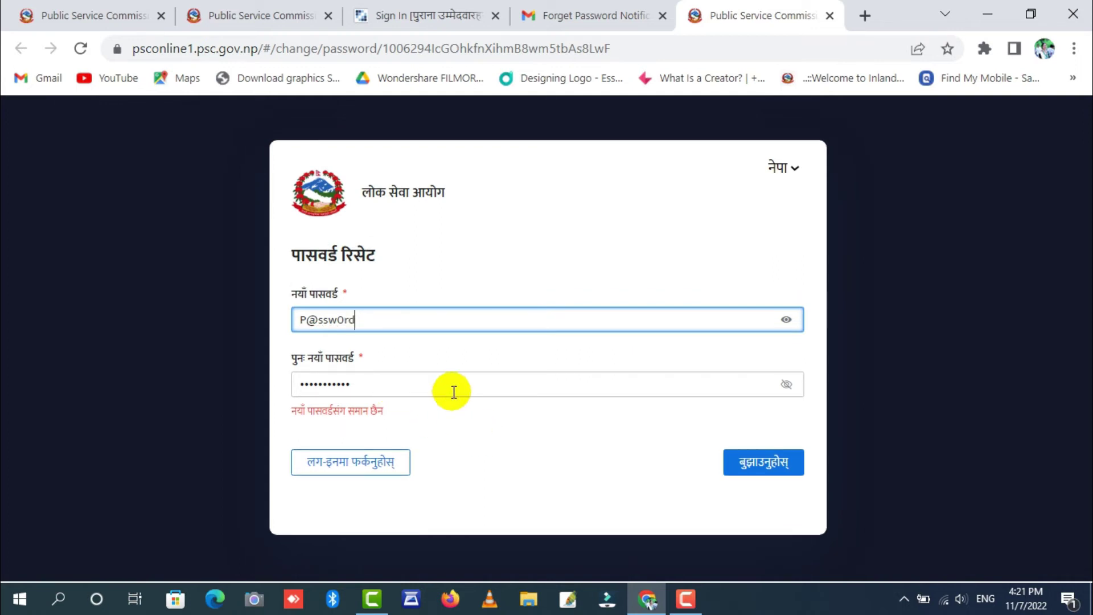
- Reveal and retype the confirm-password entry, correcting its first letter to uppercase
{"action": "left_click", "coordinate": [786, 384]}
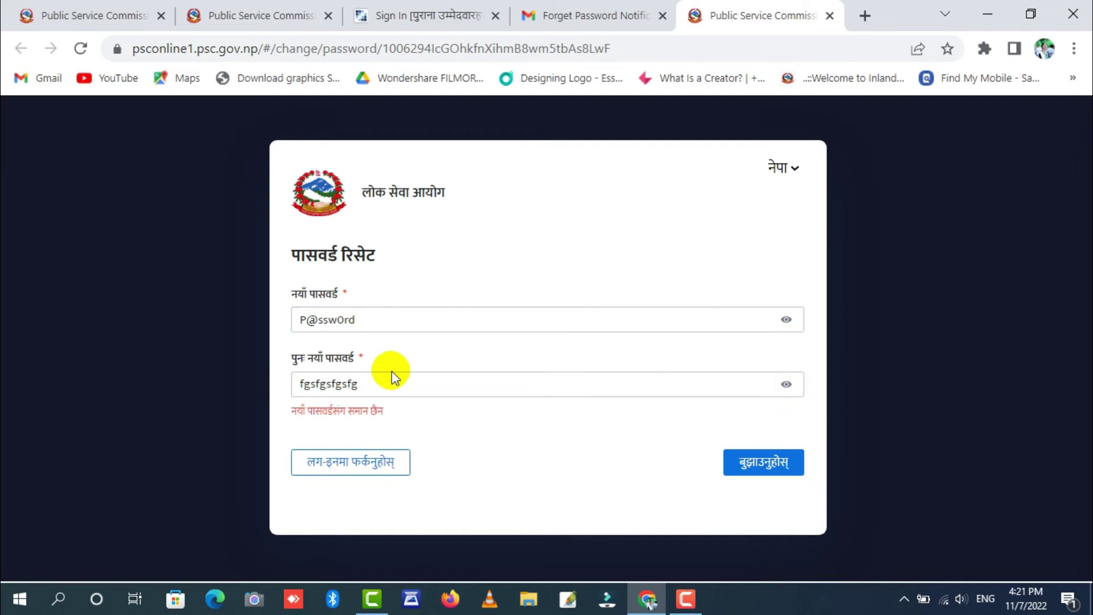
{"action": "double_click", "coordinate": [378, 383]}
{"action": "type", "text": "P"}
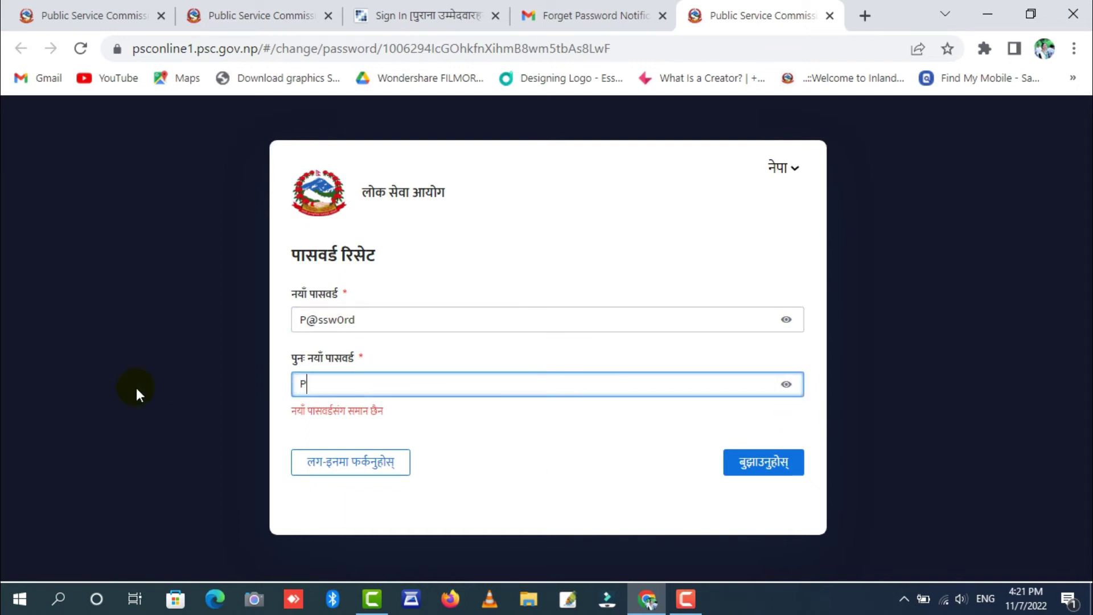
{"action": "key", "text": "BackSpace"}
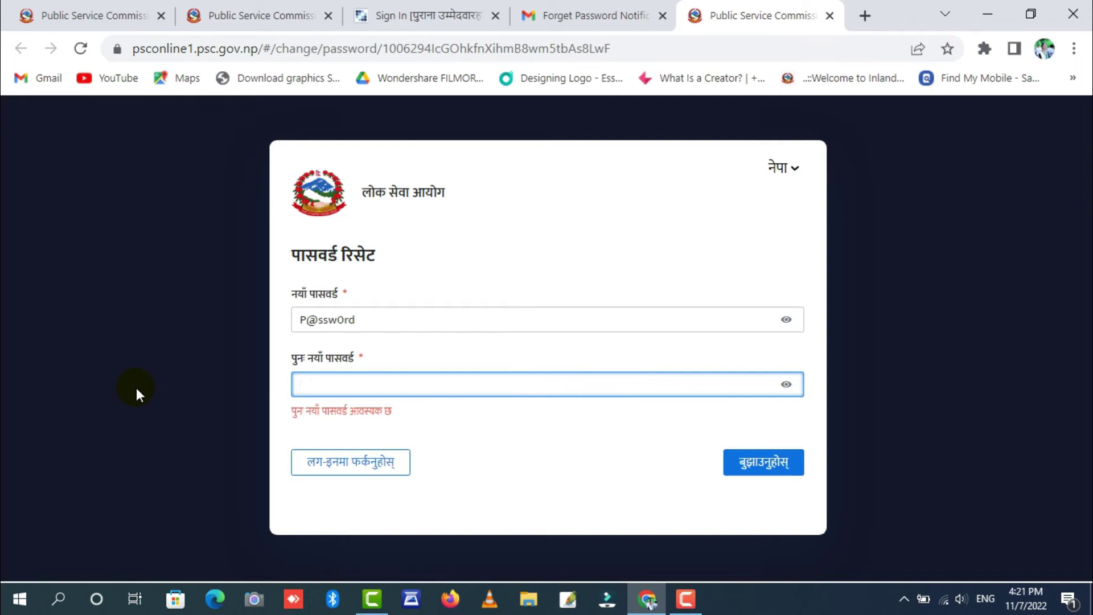
{"action": "type", "text": "p@ssw0rd"}
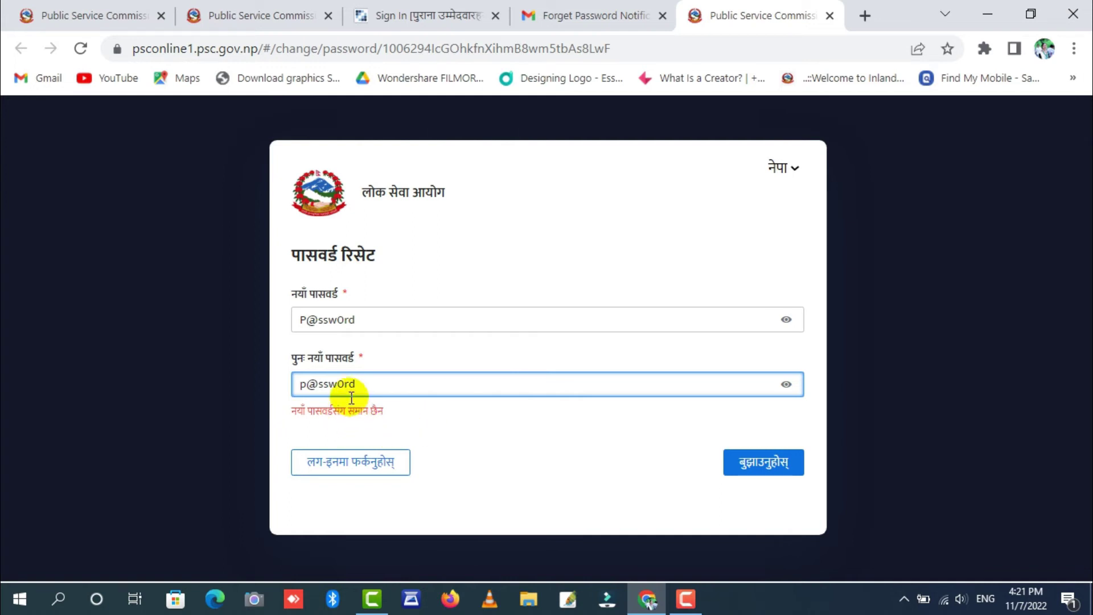
{"action": "left_click", "coordinate": [307, 385]}
{"action": "key", "text": "shift+Left"}
{"action": "key", "text": "BackSpace"}
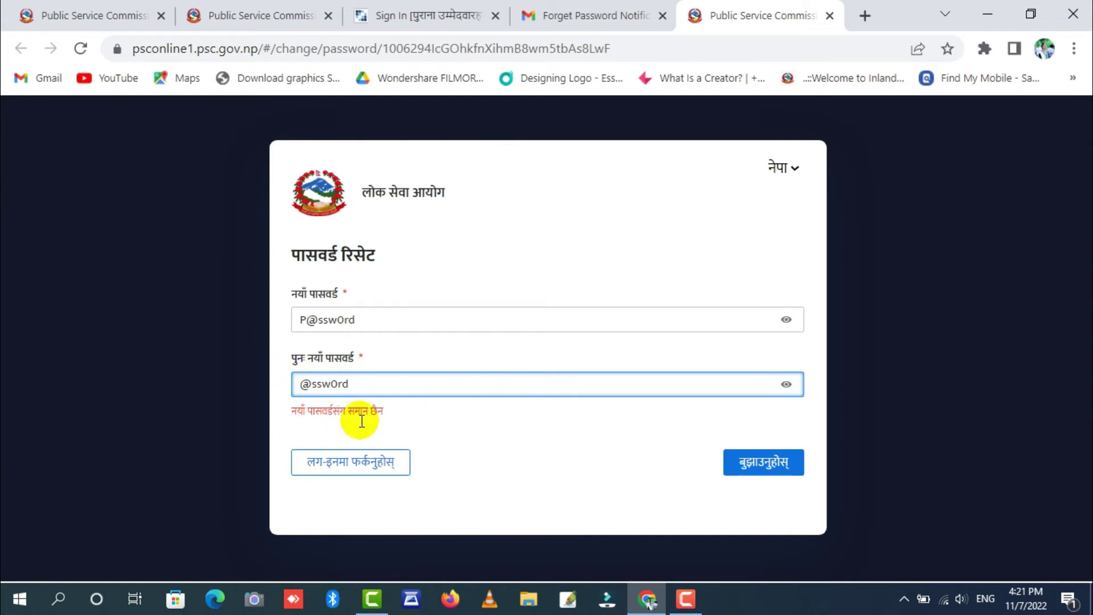
{"action": "type", "text": "P"}
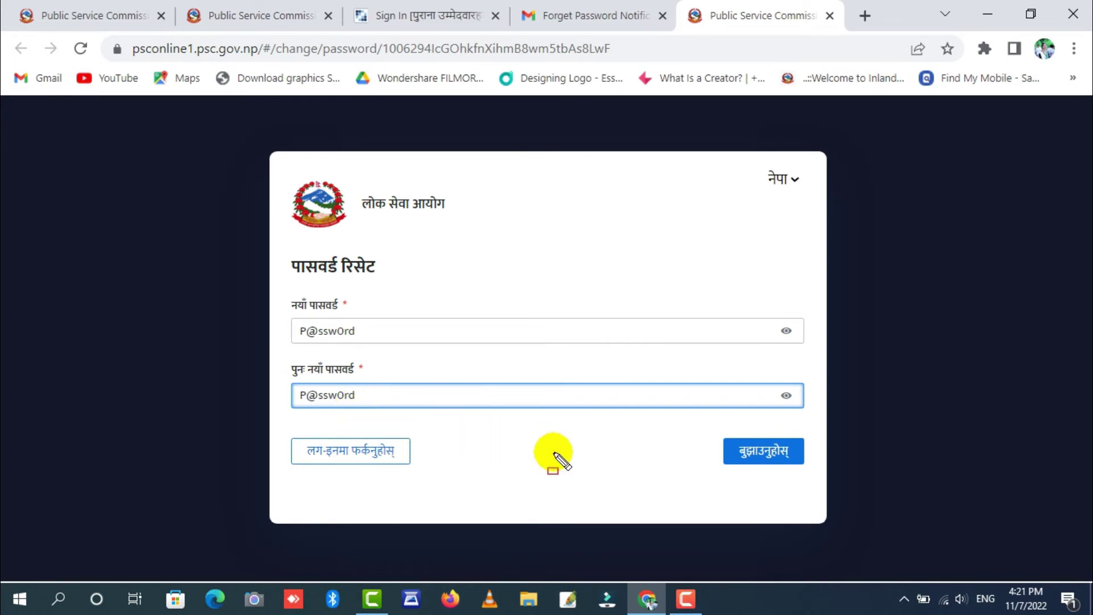
- Leave the reset form with the 'लग-इनमा फर्कनुहोस्' (Back to login) button
{"action": "left_click_drag", "start_coordinate": [716, 424], "coordinate": [814, 495]}
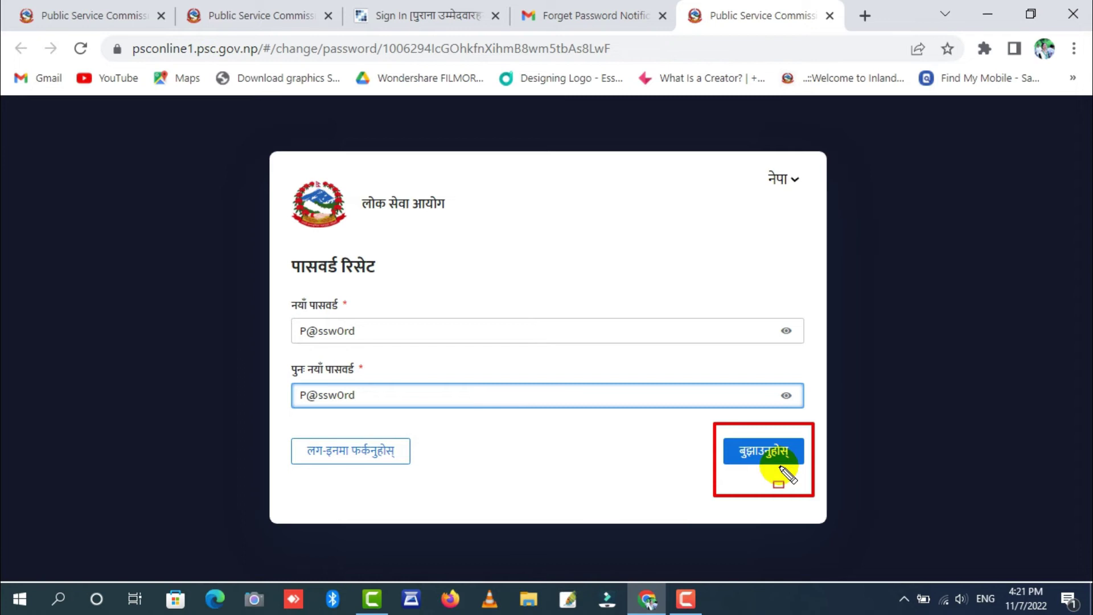
{"action": "key", "text": "Escape"}
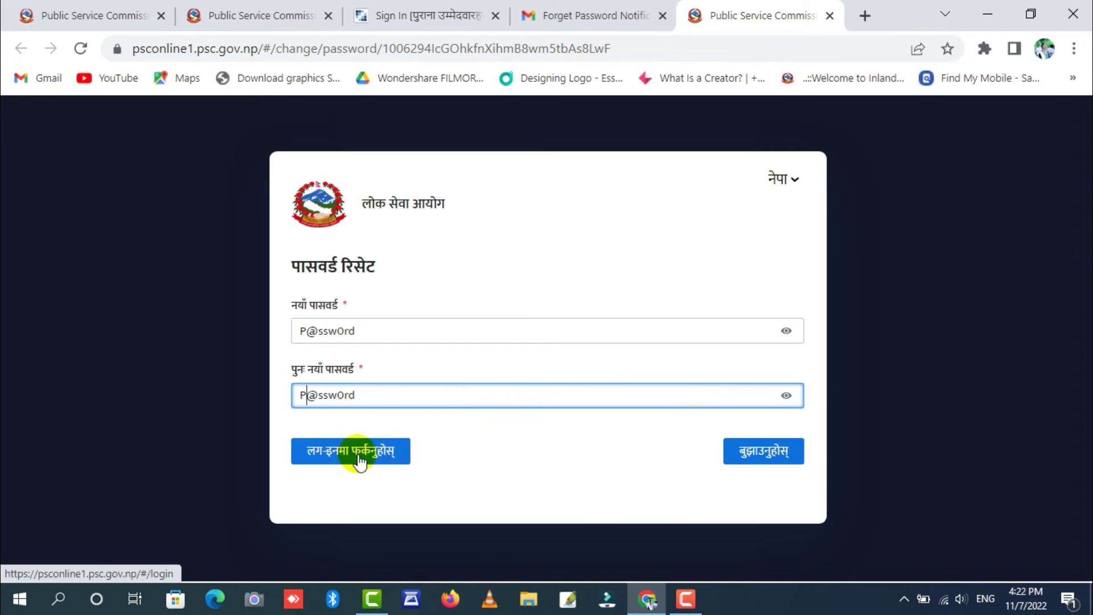
{"action": "left_click", "coordinate": [359, 459]}
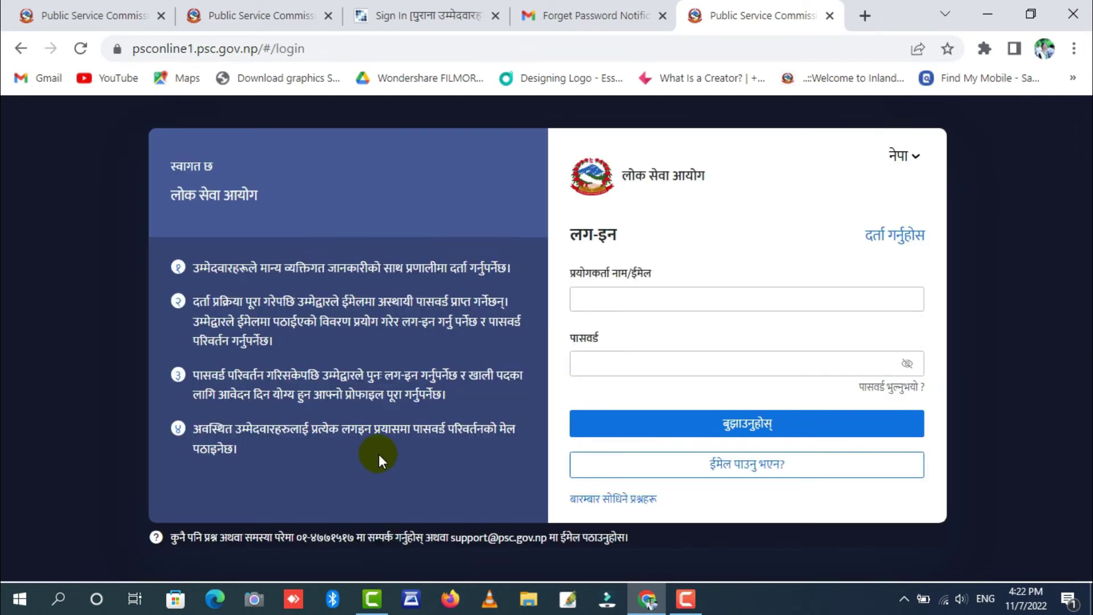
{"action": "left_click", "coordinate": [622, 303]}
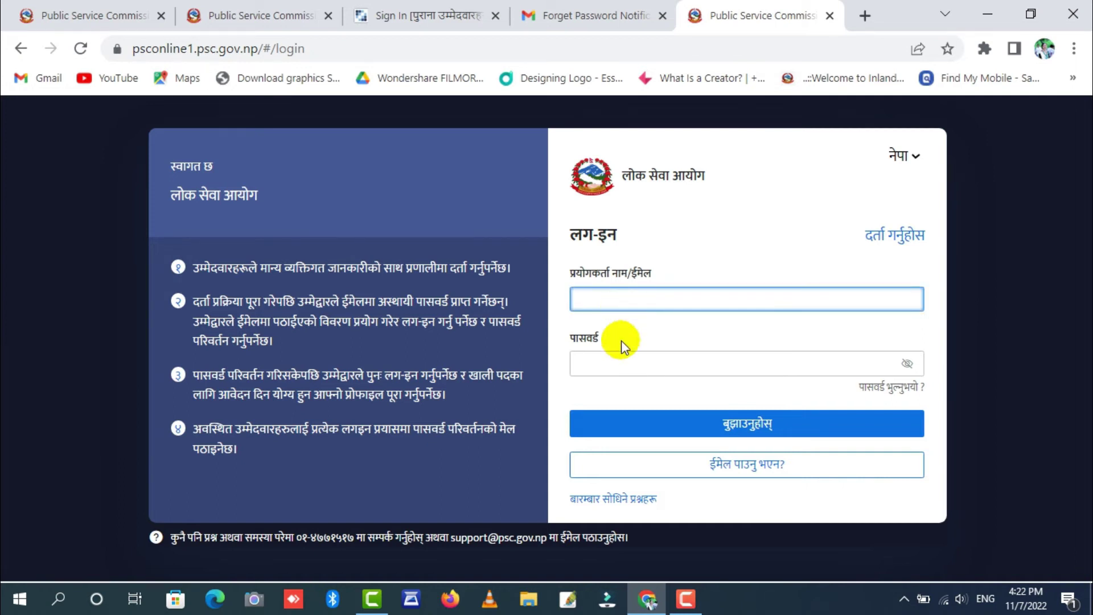
{"action": "left_click", "coordinate": [615, 361]}
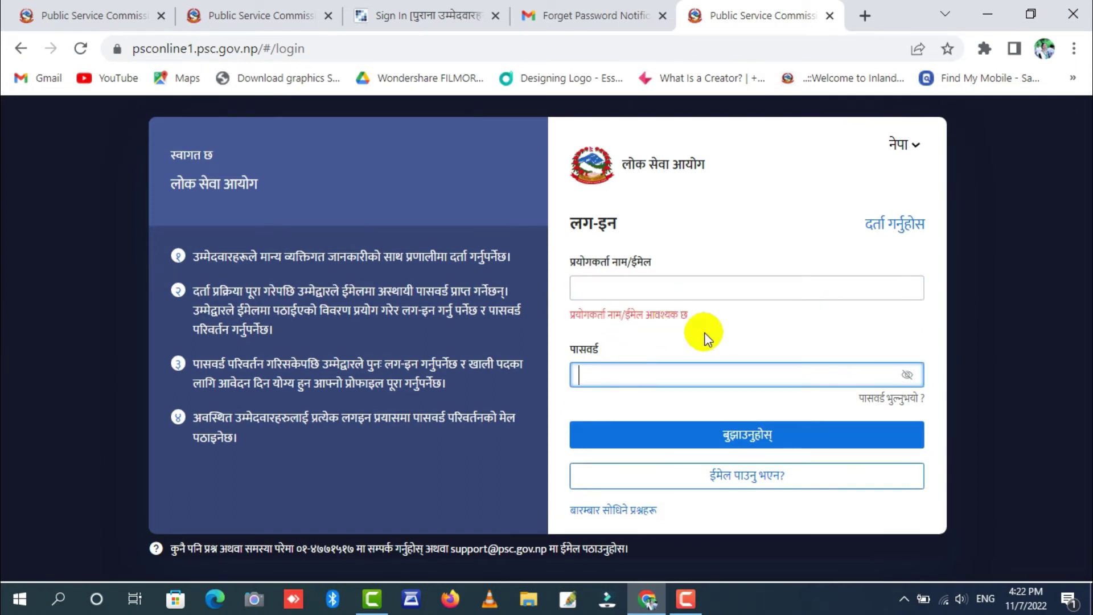
{"action": "left_click", "coordinate": [908, 374]}
{"action": "left_click", "coordinate": [908, 364]}
{"action": "left_click", "coordinate": [787, 368]}
{"action": "left_click", "coordinate": [907, 363]}
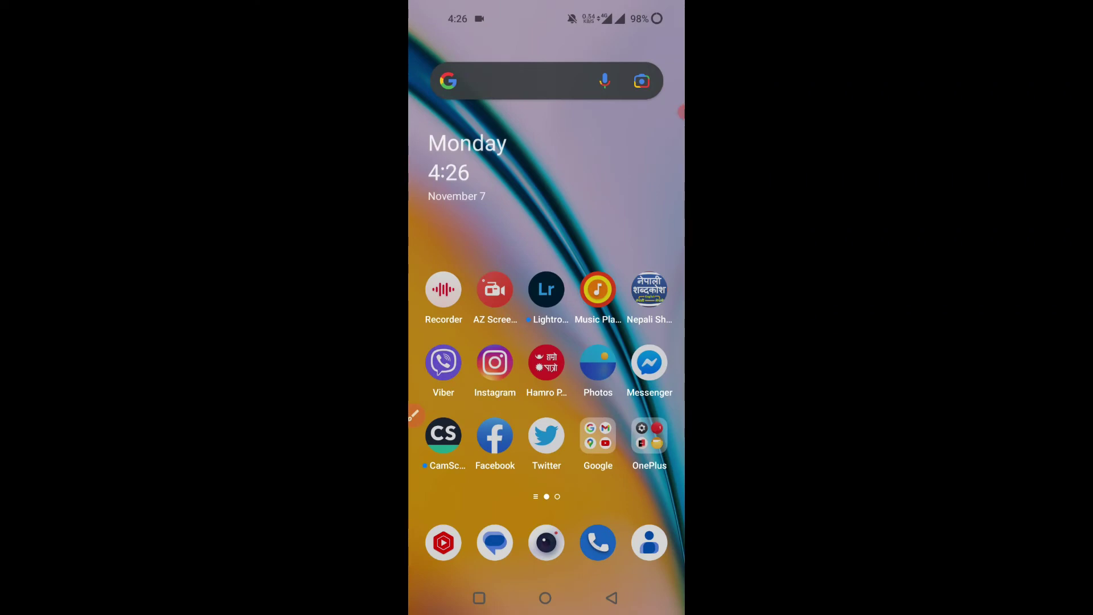
- Open the PSC_Alert conversation in Android Messages
{"action": "left_click", "coordinate": [495, 542]}
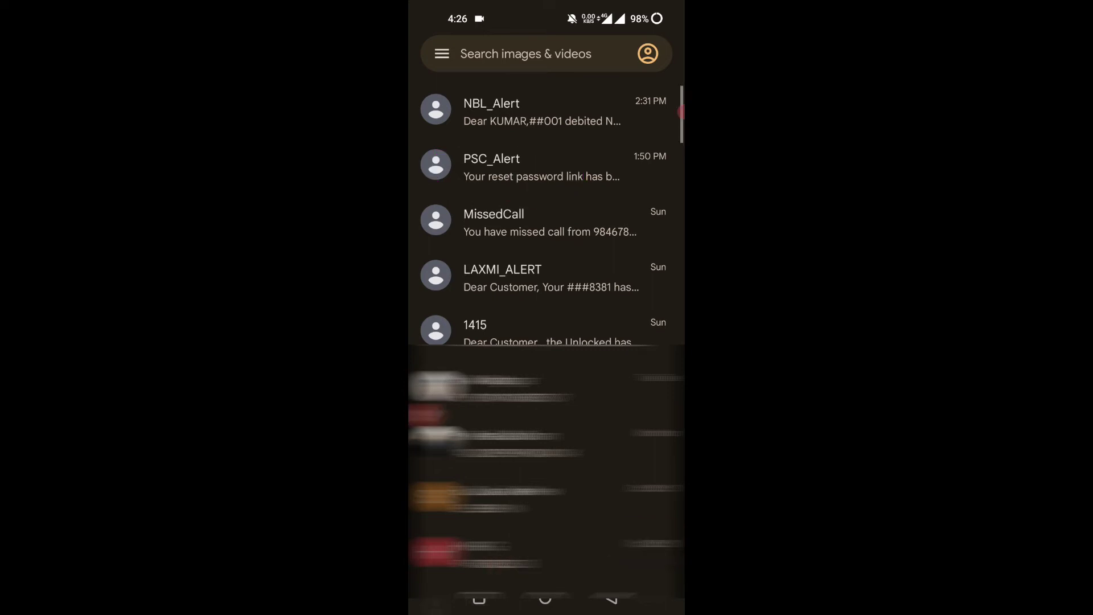
{"action": "left_click", "coordinate": [541, 166]}
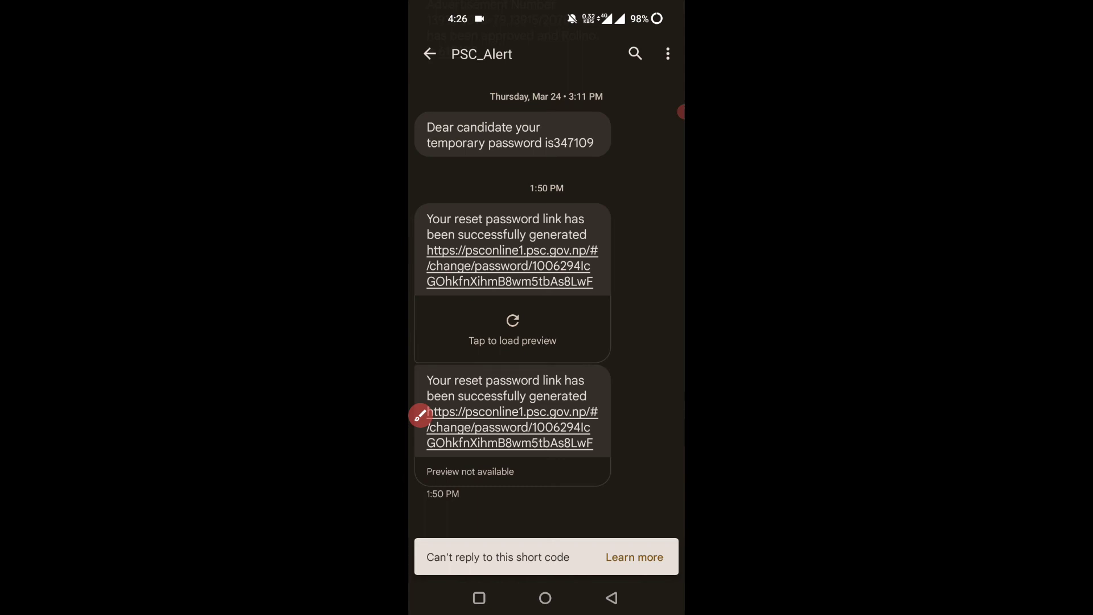
{"action": "left_click", "coordinate": [414, 416]}
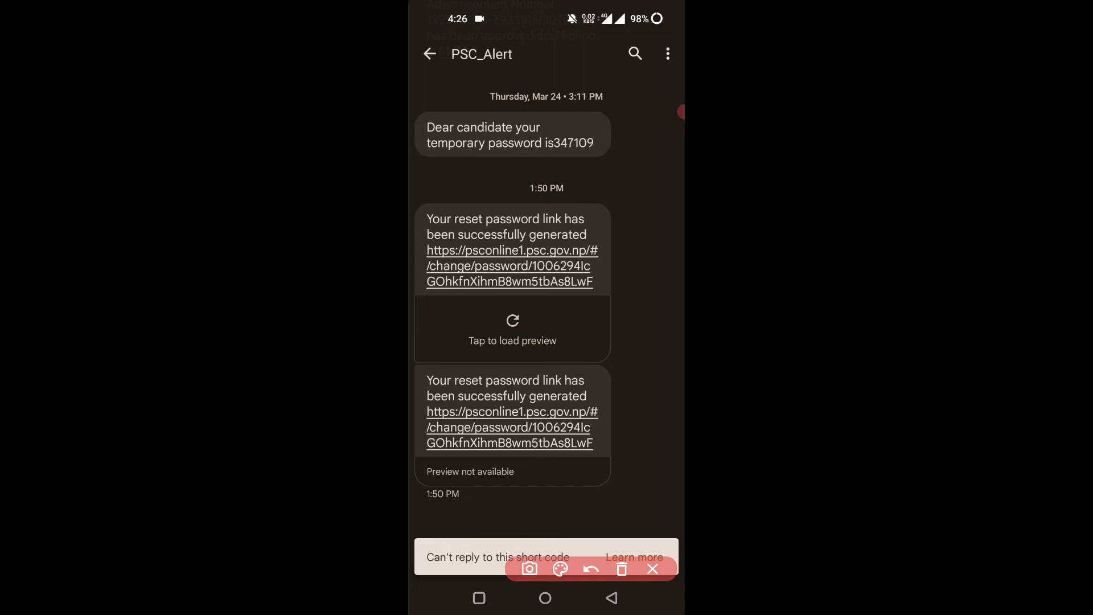
- Follow the SMS reset-password link to PSC Online's Password Reset form
{"action": "mouse_move", "coordinate": [546, 263]}
{"action": "left_mouse_down"}
{"action": "mouse_move", "coordinate": [575, 276]}
{"action": "mouse_move", "coordinate": [619, 244]}
{"action": "left_mouse_up"}
{"action": "left_click_drag", "start_coordinate": [537, 455], "coordinate": [616, 436]}
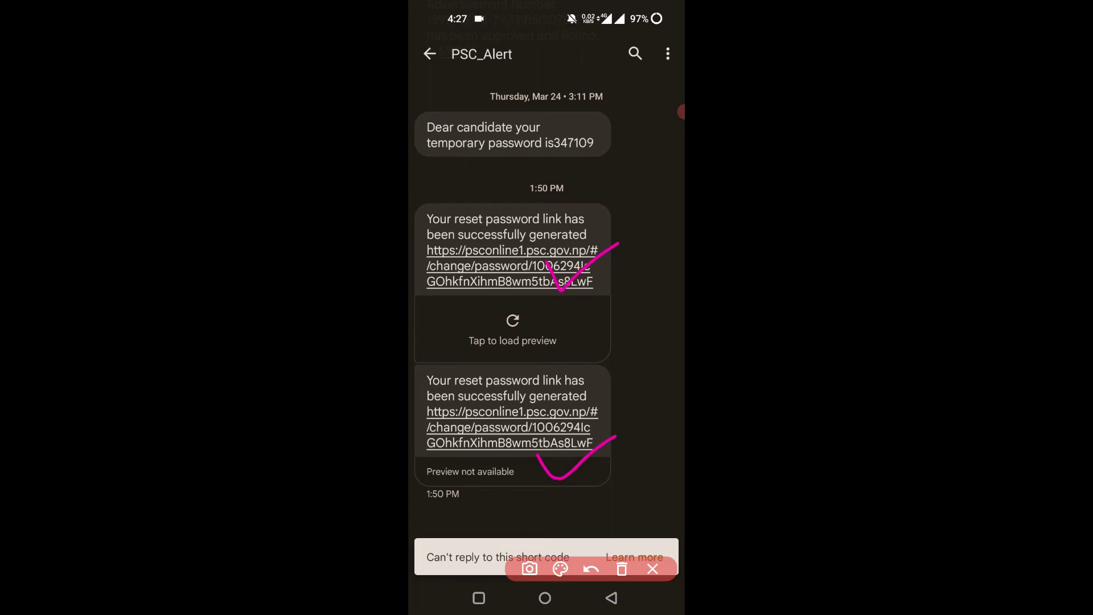
{"action": "left_click", "coordinate": [622, 569]}
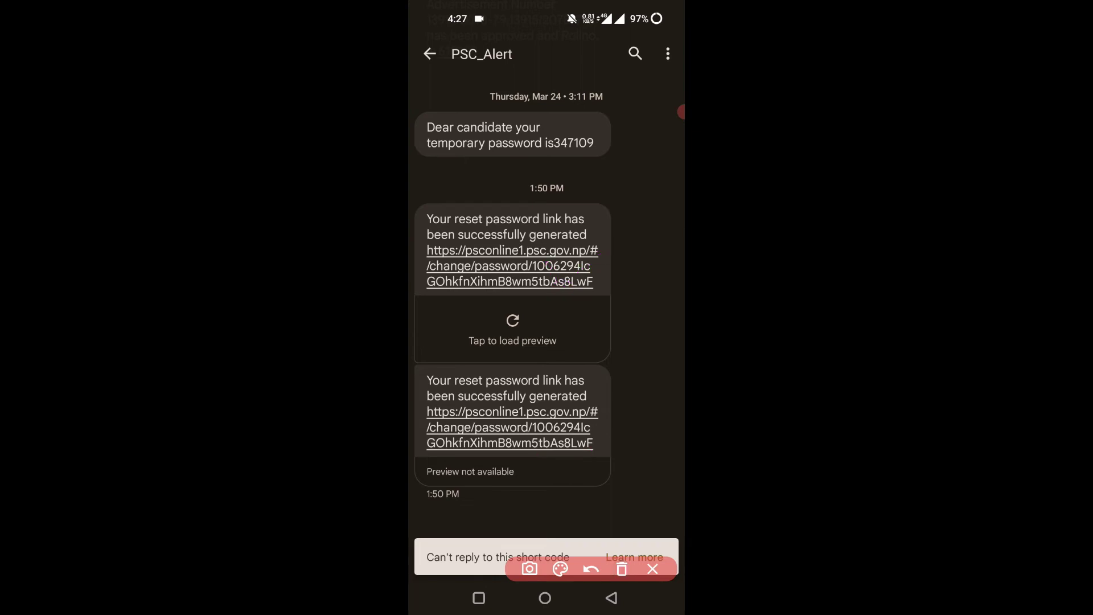
{"action": "left_click_drag", "start_coordinate": [445, 415], "coordinate": [532, 419]}
{"action": "left_click", "coordinate": [621, 569]}
{"action": "left_click", "coordinate": [652, 569]}
{"action": "left_click", "coordinate": [510, 427]}
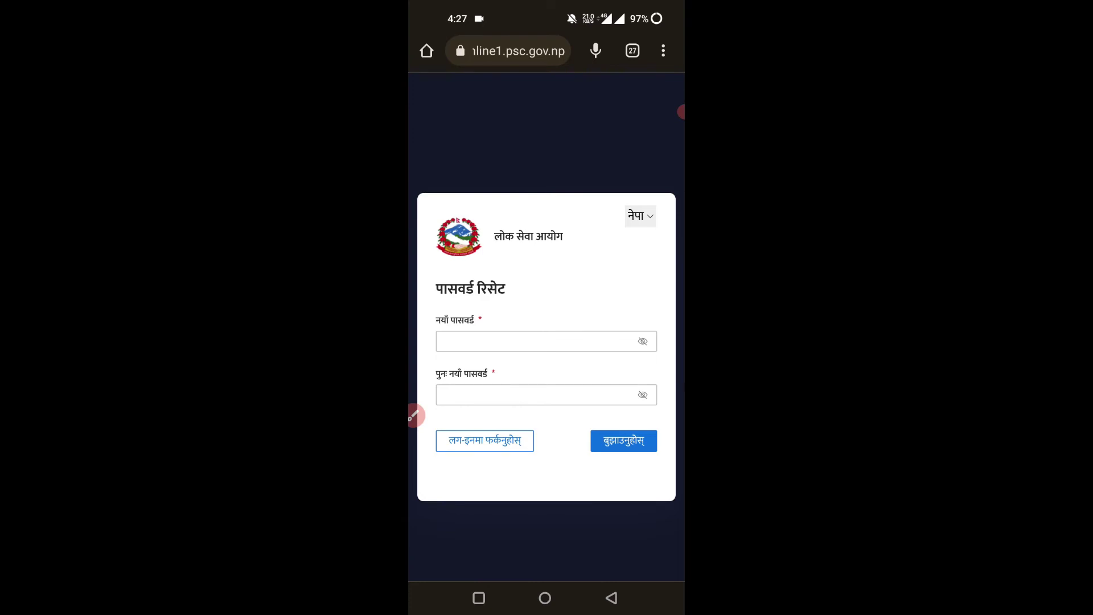
- Type a requirement-compliant new password into the New Password field, leaving Confirm Password empty
{"action": "left_click", "coordinate": [535, 341]}
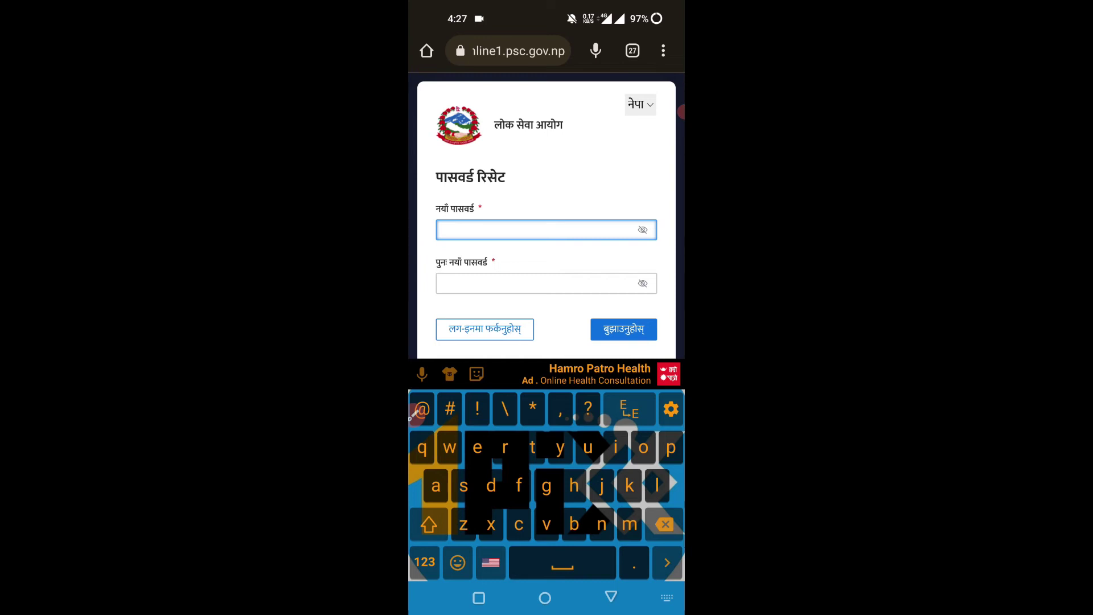
{"action": "key", "text": "Escape"}
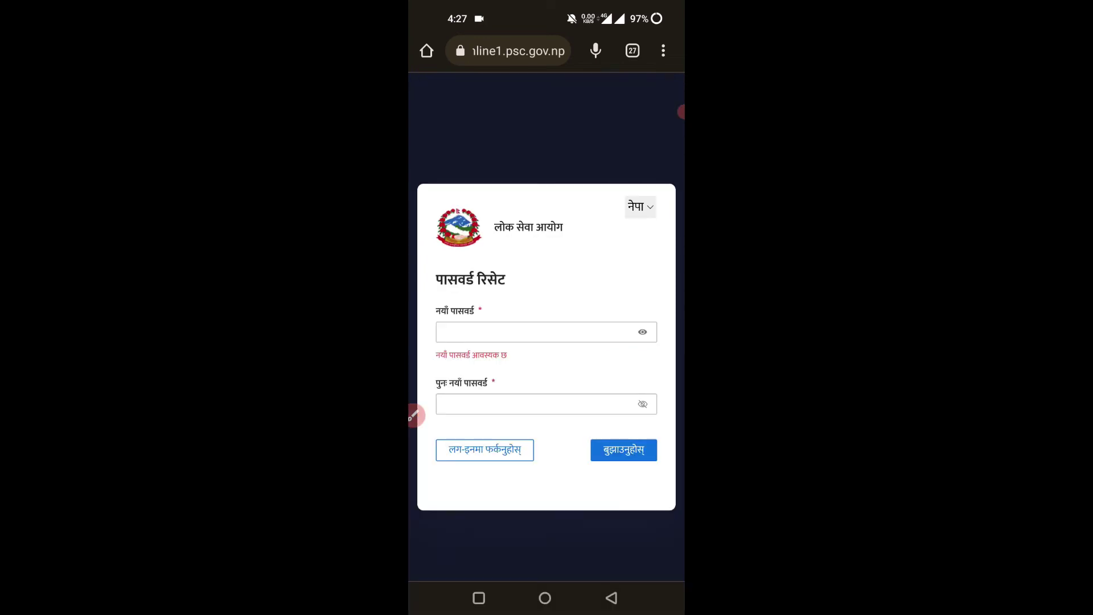
{"action": "left_click", "coordinate": [535, 332]}
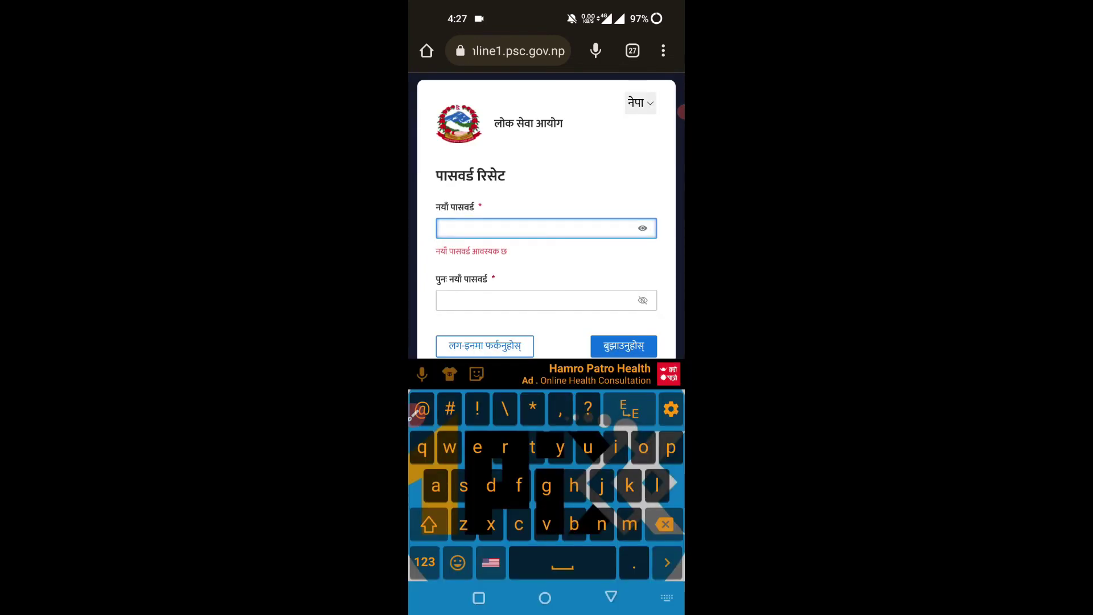
{"action": "type", "text": "P"}
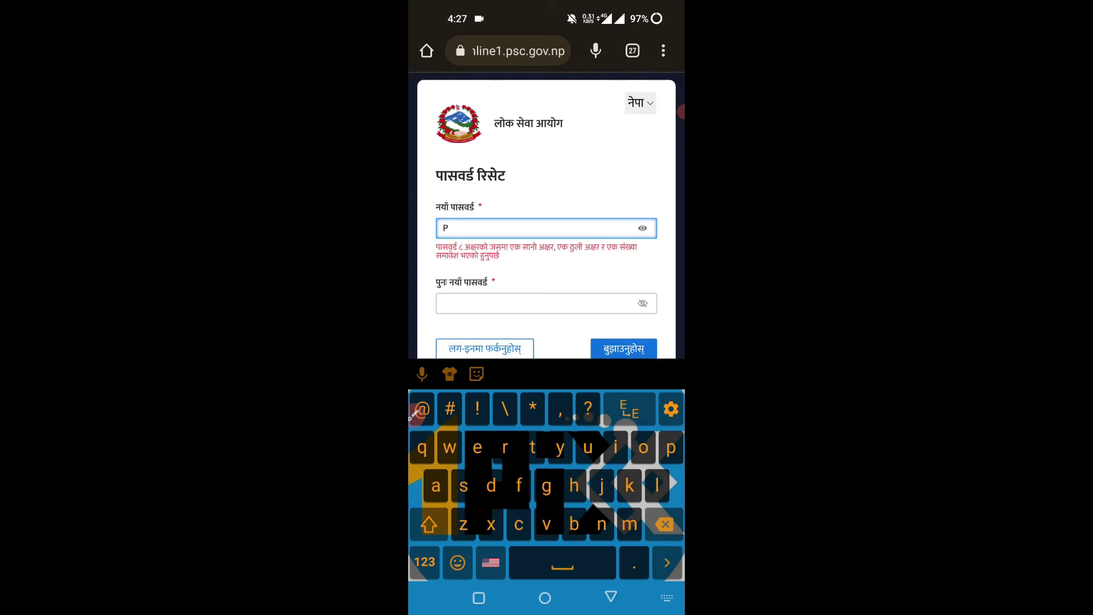
{"action": "type", "text": "@ssw0"}
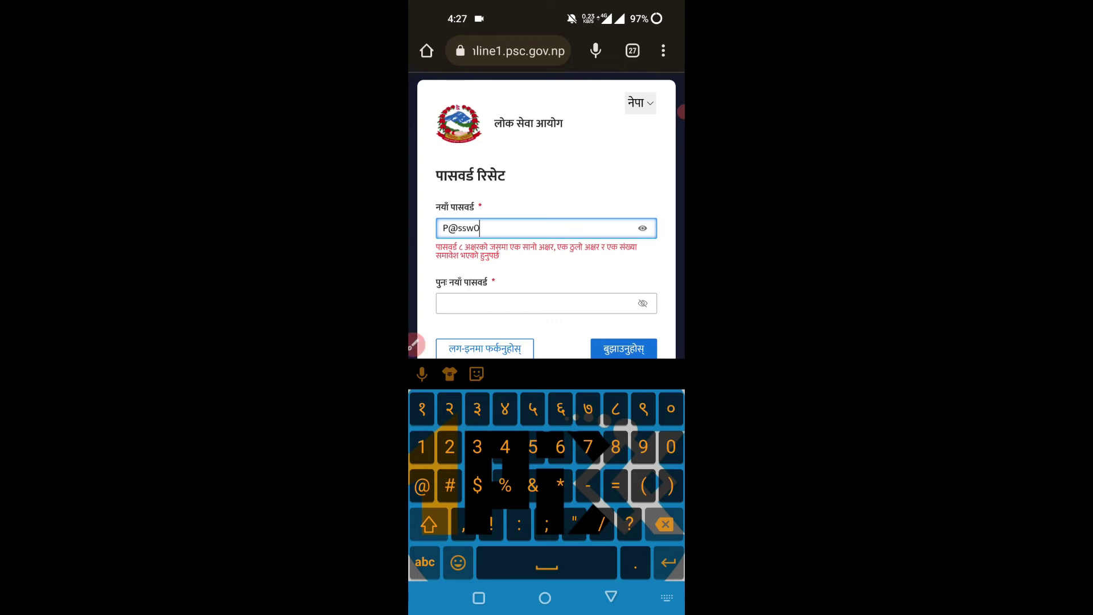
{"action": "type", "text": "rd"}
{"action": "left_click", "coordinate": [541, 283]}
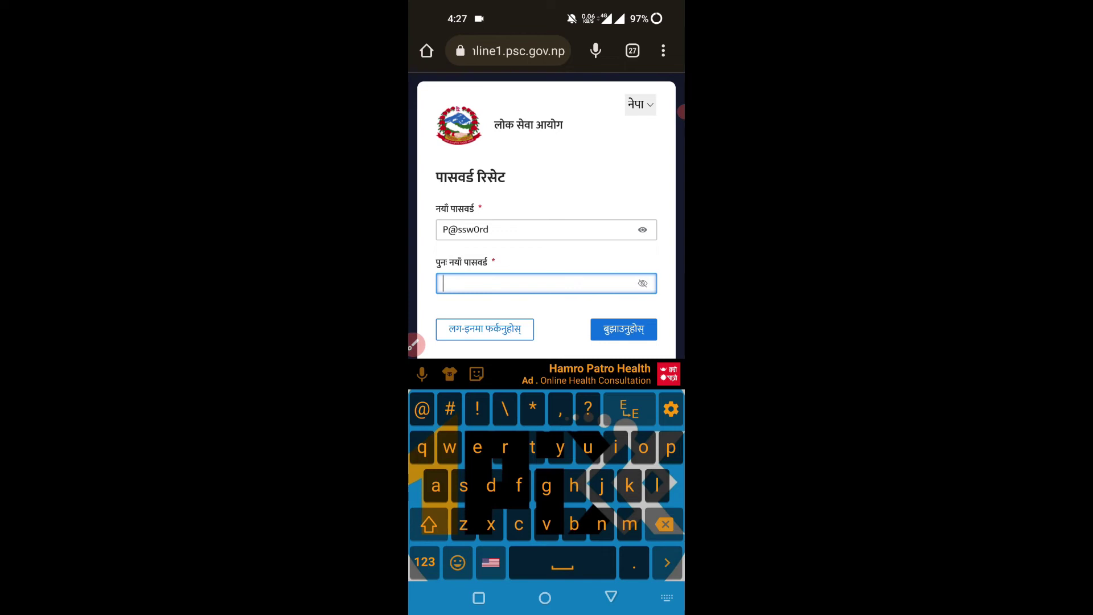
{"action": "key", "text": "Escape"}
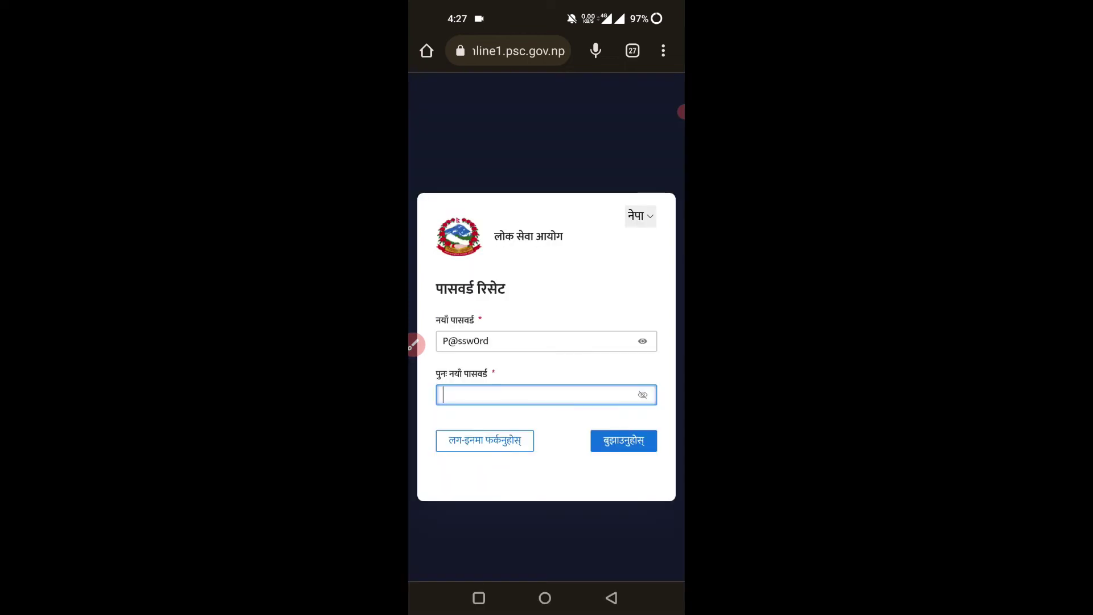
{"action": "left_click", "coordinate": [415, 345]}
{"action": "mouse_move", "coordinate": [592, 473]}
{"action": "left_mouse_down"}
{"action": "mouse_move", "coordinate": [586, 413]}
{"action": "mouse_move", "coordinate": [583, 468]}
{"action": "left_mouse_up"}
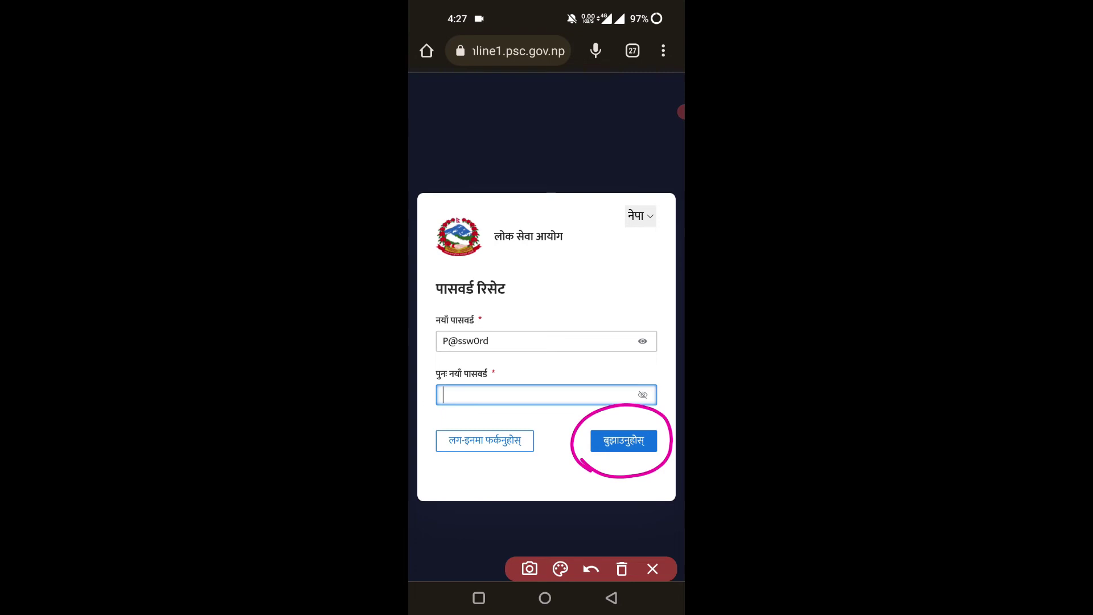